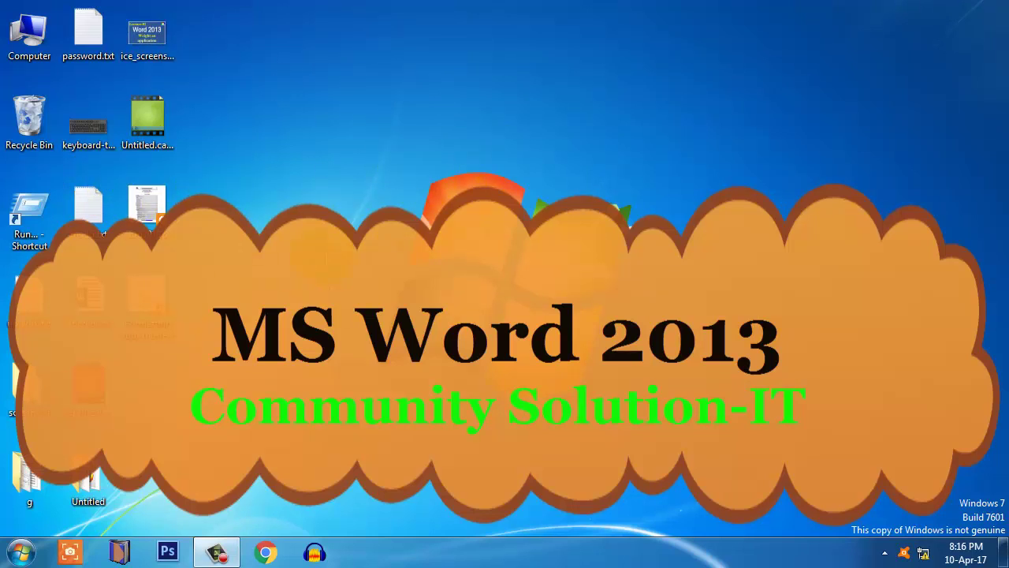
# Open application.docx from the msword folder on the Tutotial (G:) drive in Word.
pyautogui.doubleClick(30, 54)
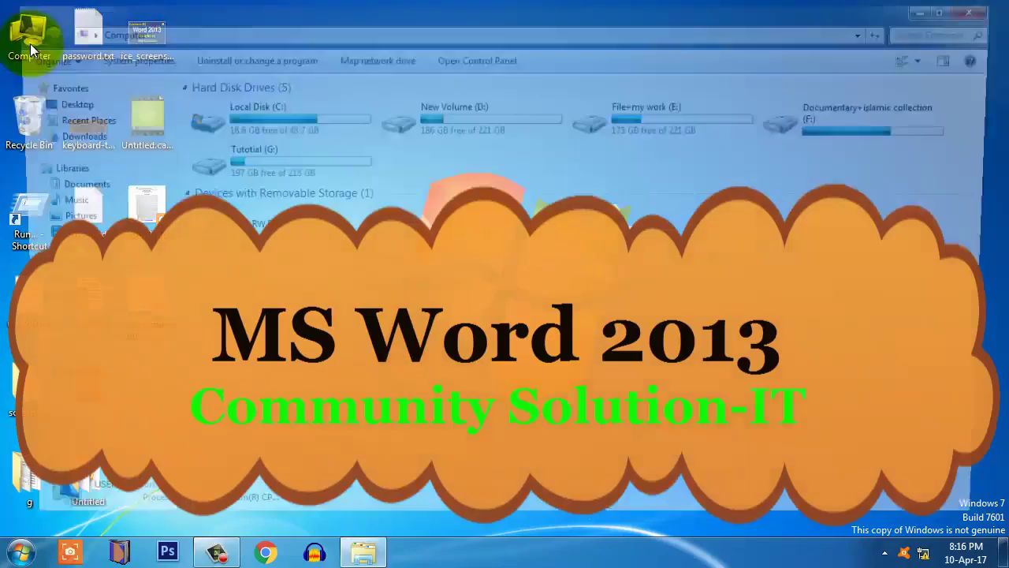
pyautogui.click(33, 56)
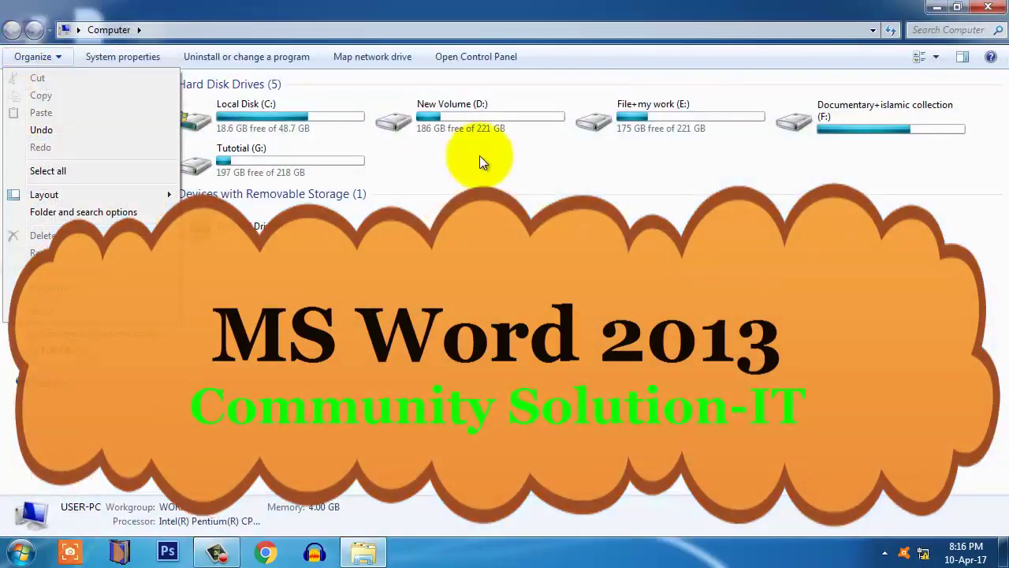
pyautogui.doubleClick(278, 162)
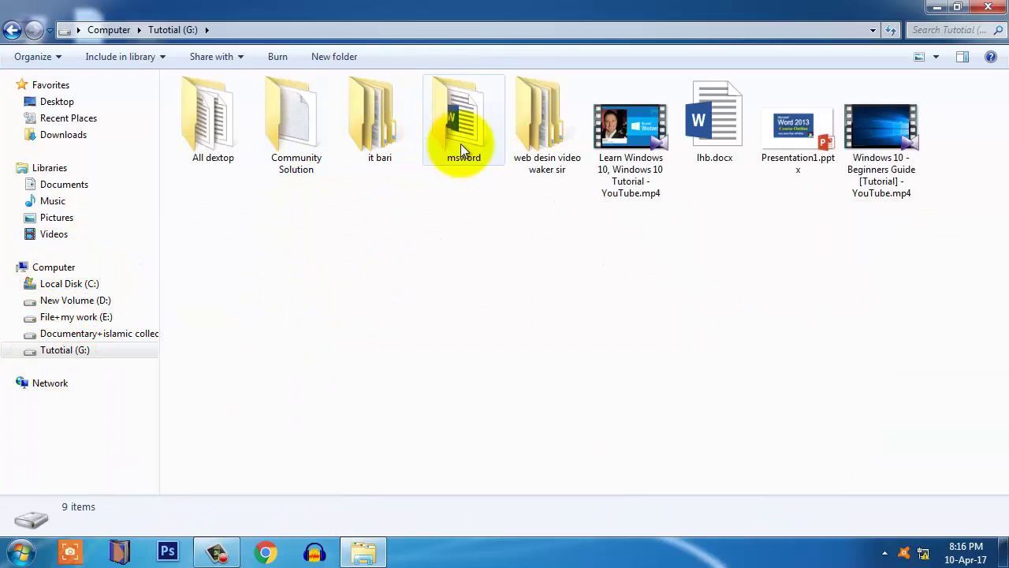
pyautogui.doubleClick(461, 144)
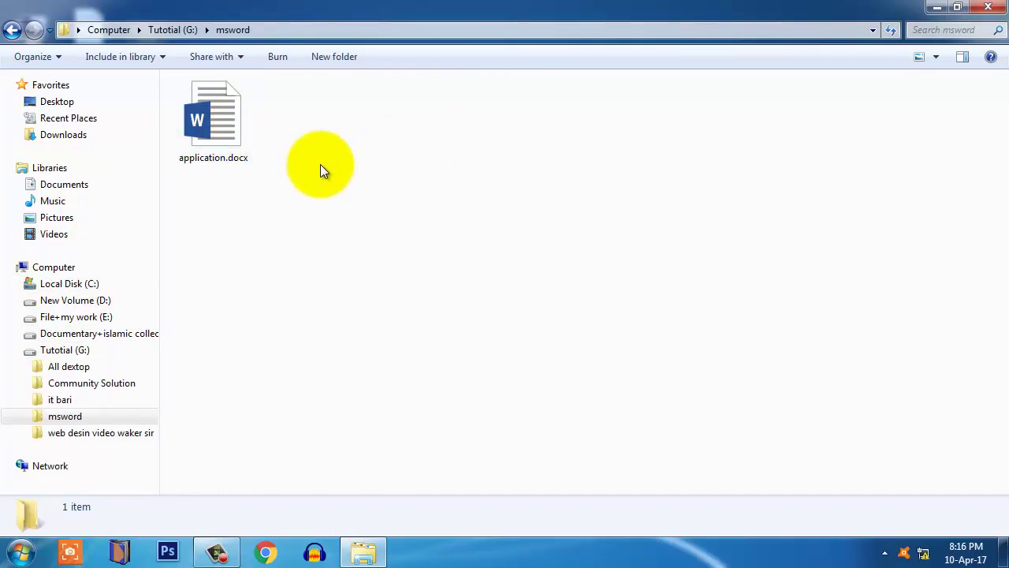
pyautogui.doubleClick(222, 126)
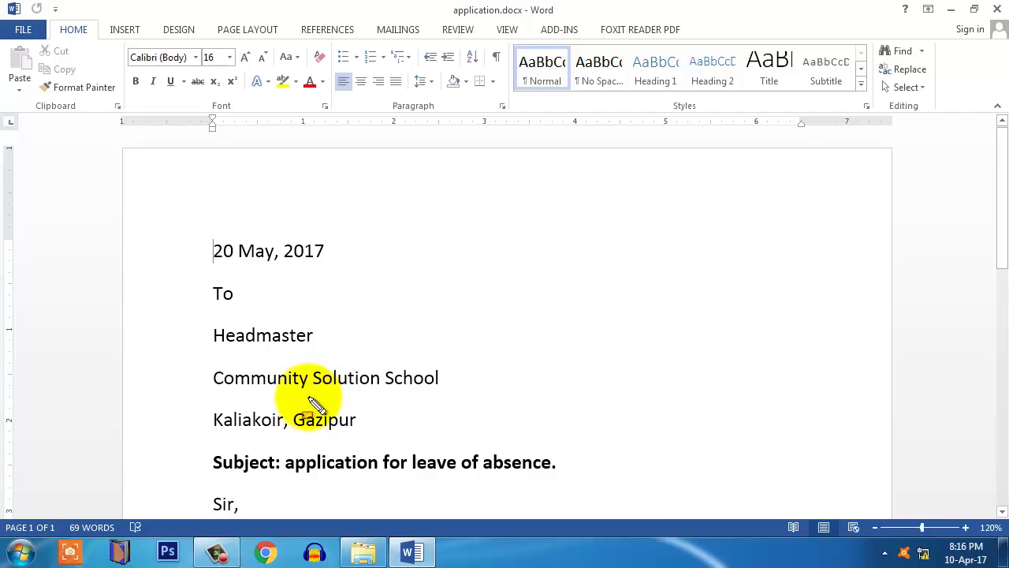
# Survey the ribbon tabs, Paste, Font Color and Styles gallery, then undo the last change.
pyautogui.moveTo(417, 2); pyautogui.dragTo(568, 22)
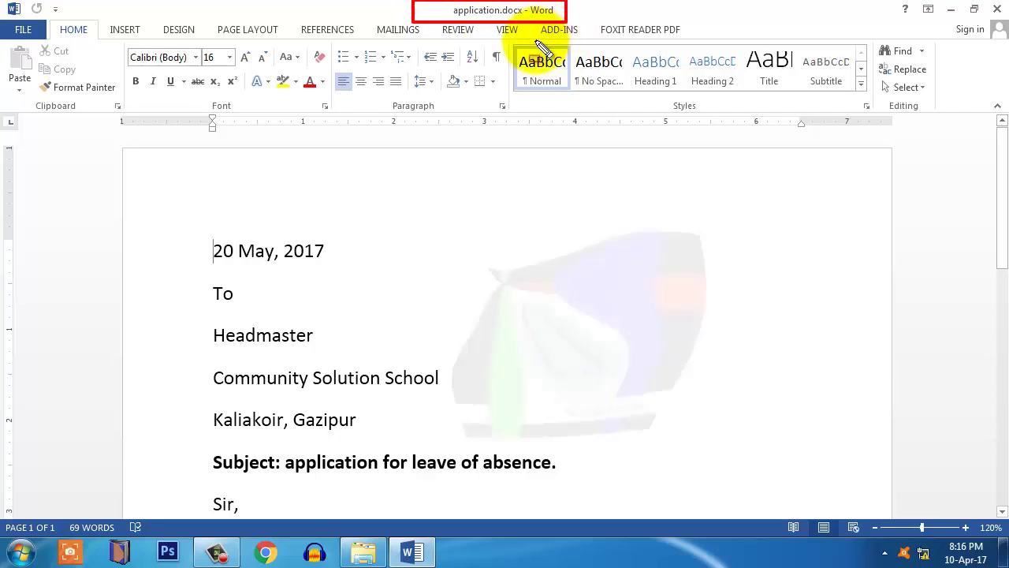
pyautogui.moveTo(103, 28); pyautogui.dragTo(255, 44)
pyautogui.moveTo(8, 63); pyautogui.dragTo(69, 103)
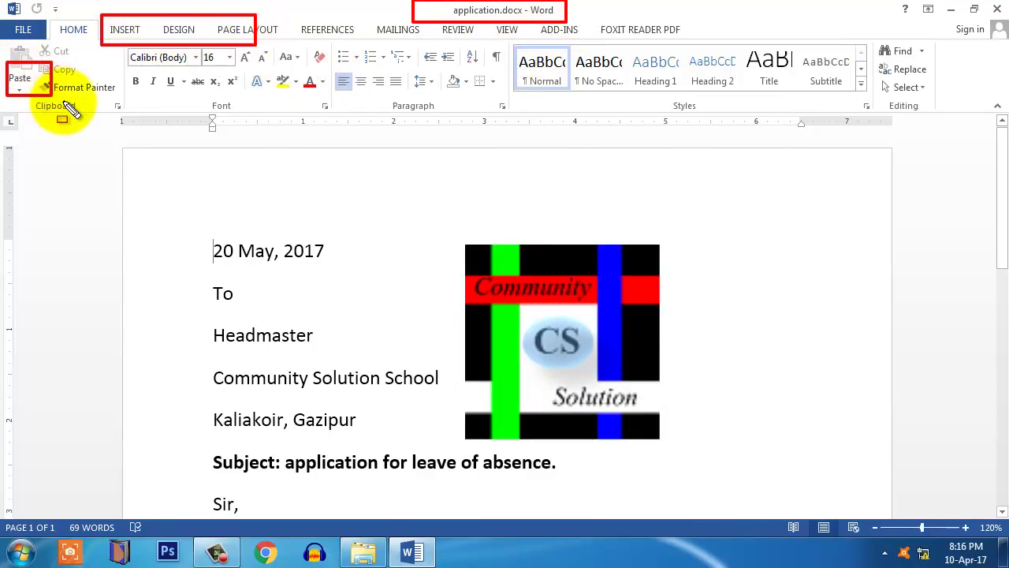
pyautogui.moveTo(298, 66)
pyautogui.mouseDown()
pyautogui.moveTo(333, 94)
pyautogui.moveTo(362, 94)
pyautogui.mouseUp()
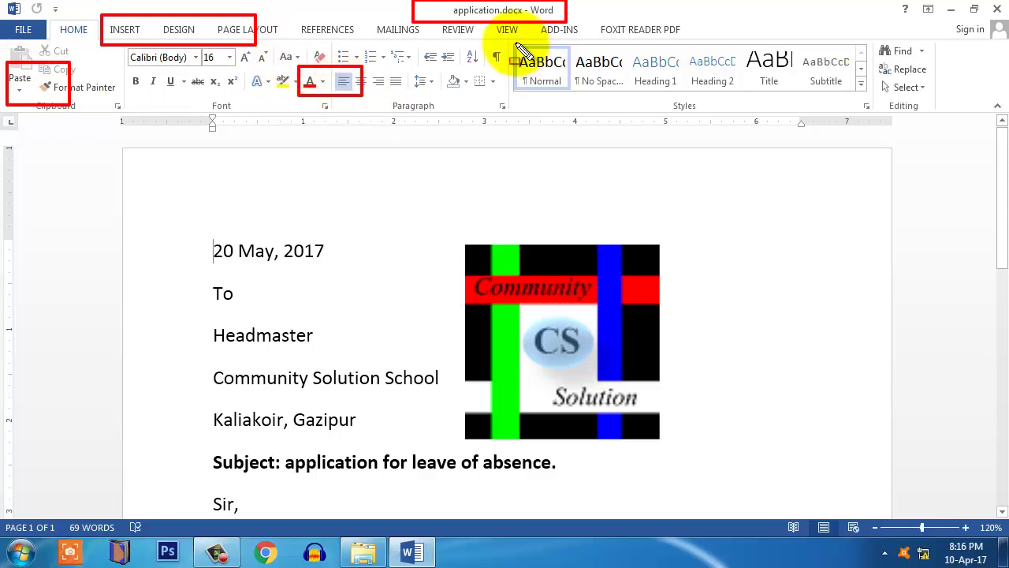
pyautogui.moveTo(514, 43); pyautogui.dragTo(576, 93)
pyautogui.moveTo(703, 50); pyautogui.dragTo(786, 96)
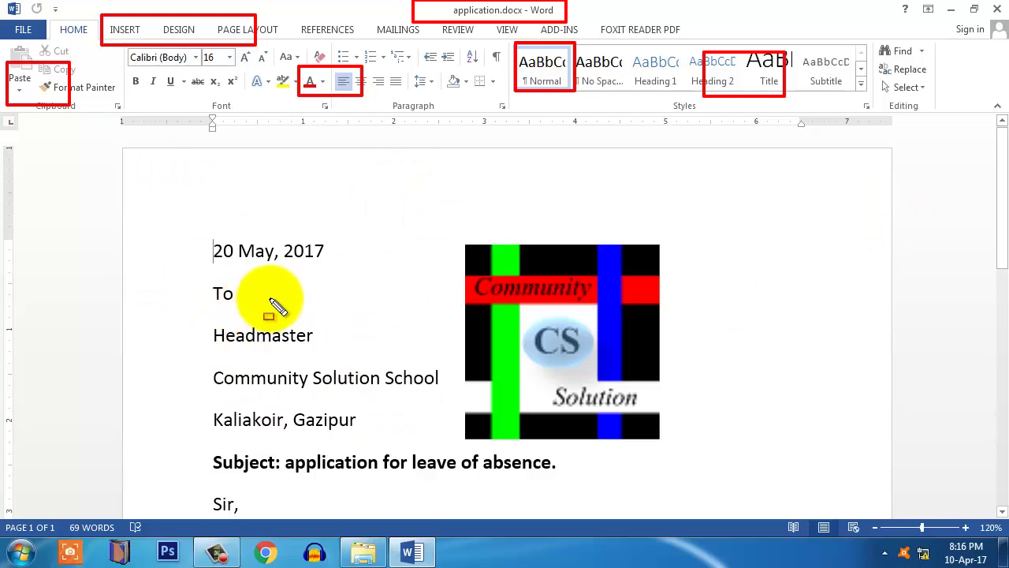
pyautogui.hotkey('ctrl', 'z')
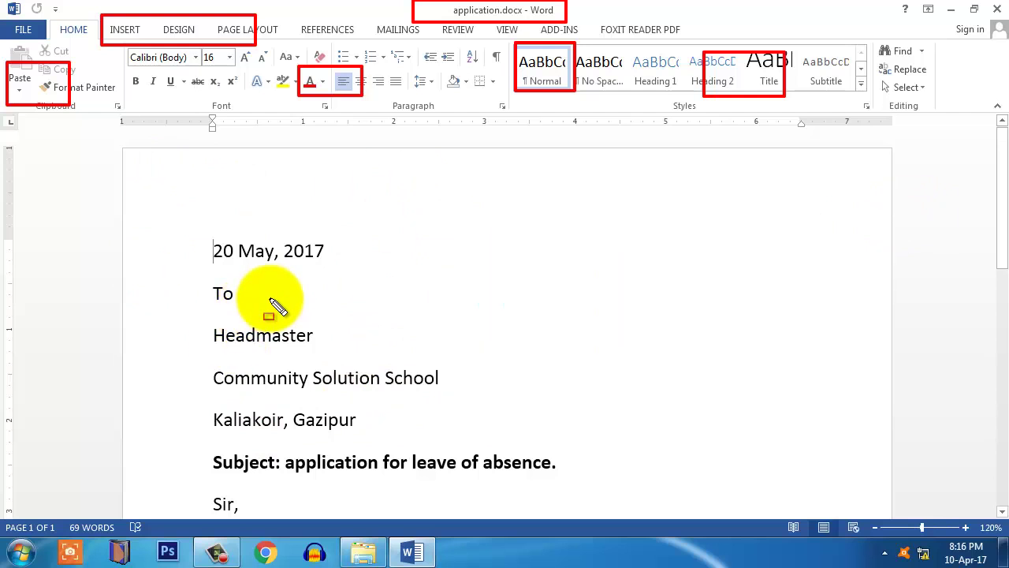
pyautogui.press('Escape')
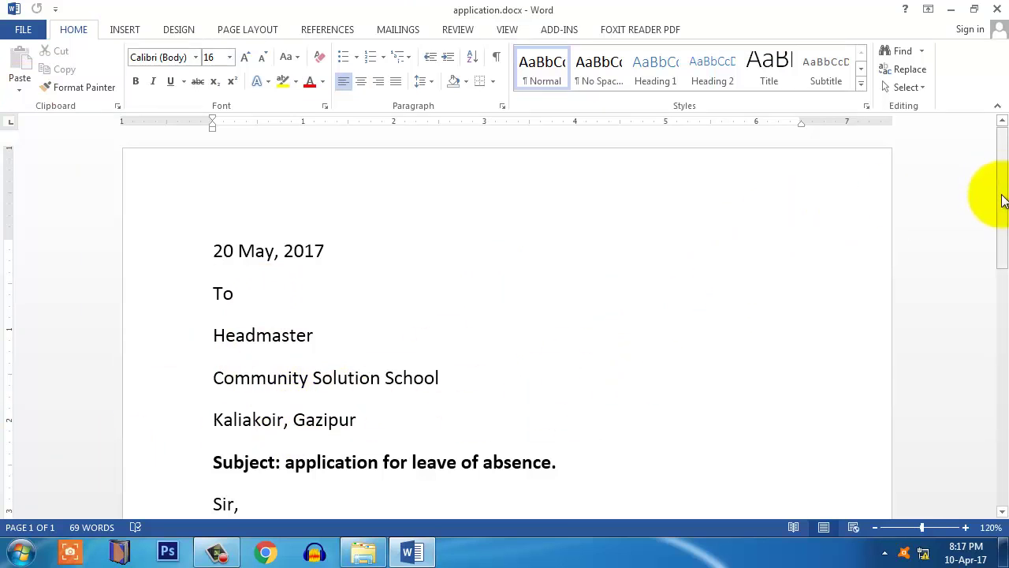
pyautogui.moveTo(1004, 221); pyautogui.dragTo(1002, 194)
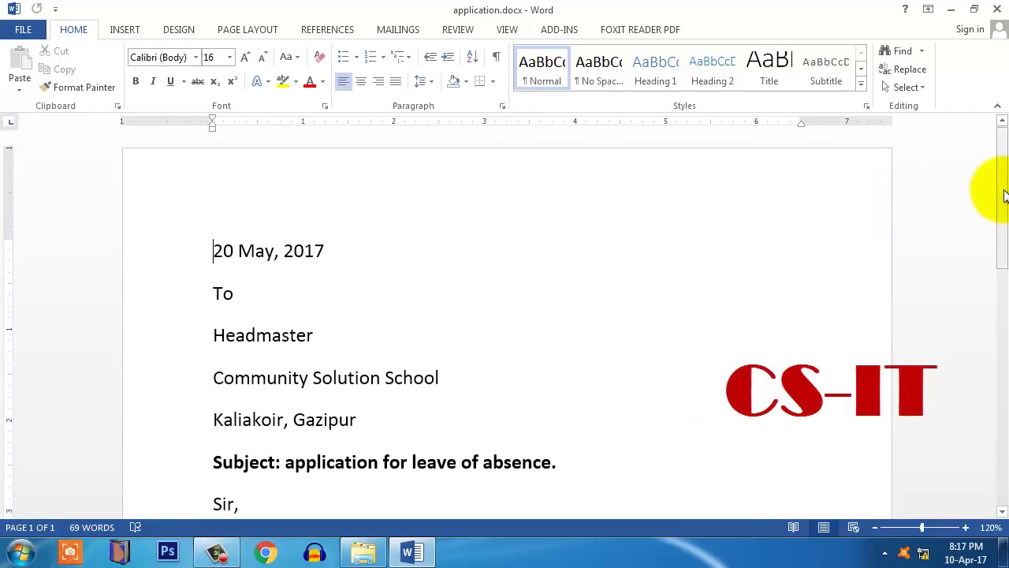
pyautogui.moveTo(1003, 196); pyautogui.dragTo(1002, 250)
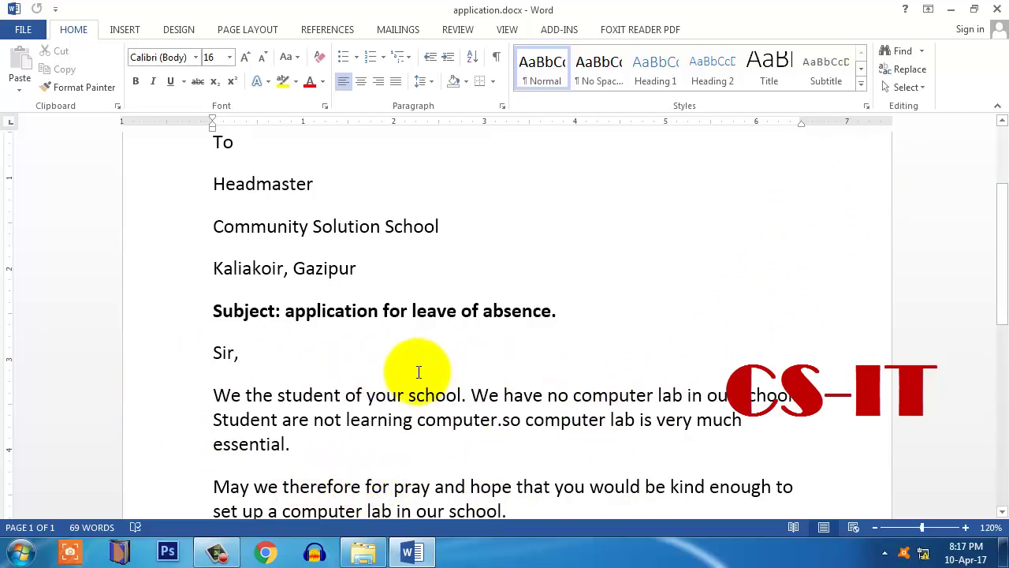
pyautogui.scroll(-1, 500, 356)
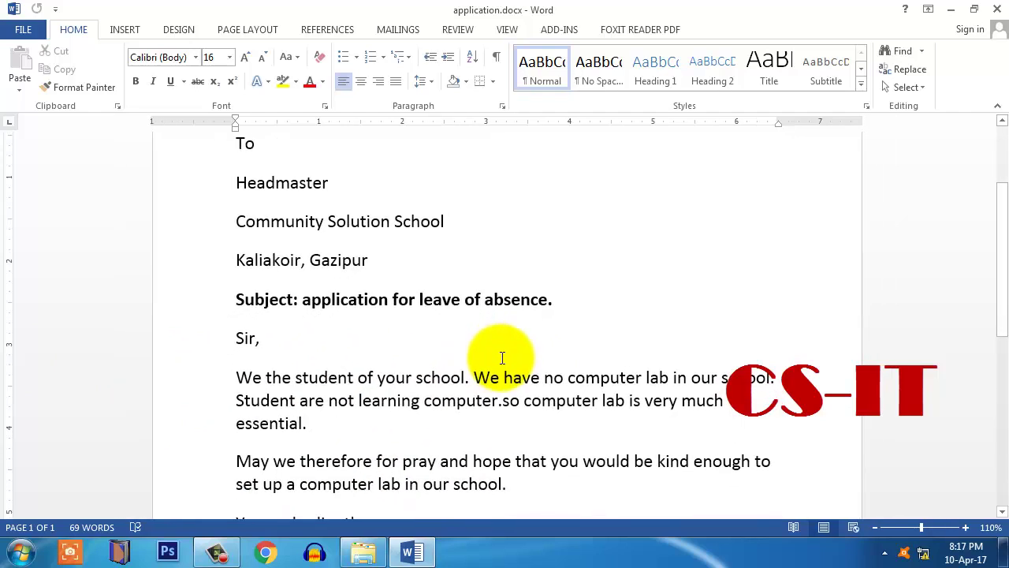
pyautogui.scroll(6, 502, 357)
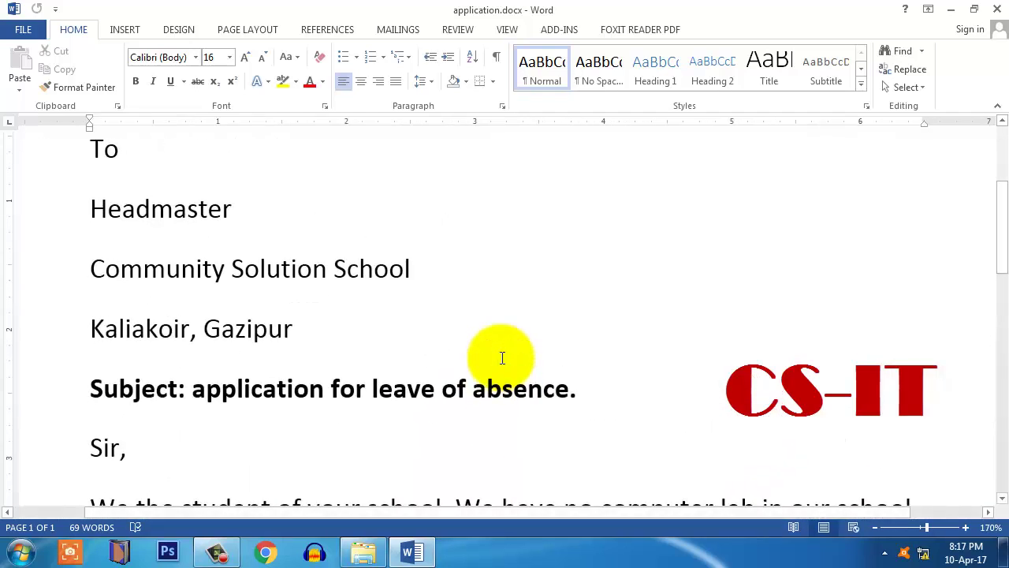
pyautogui.scroll(5, 501, 357)
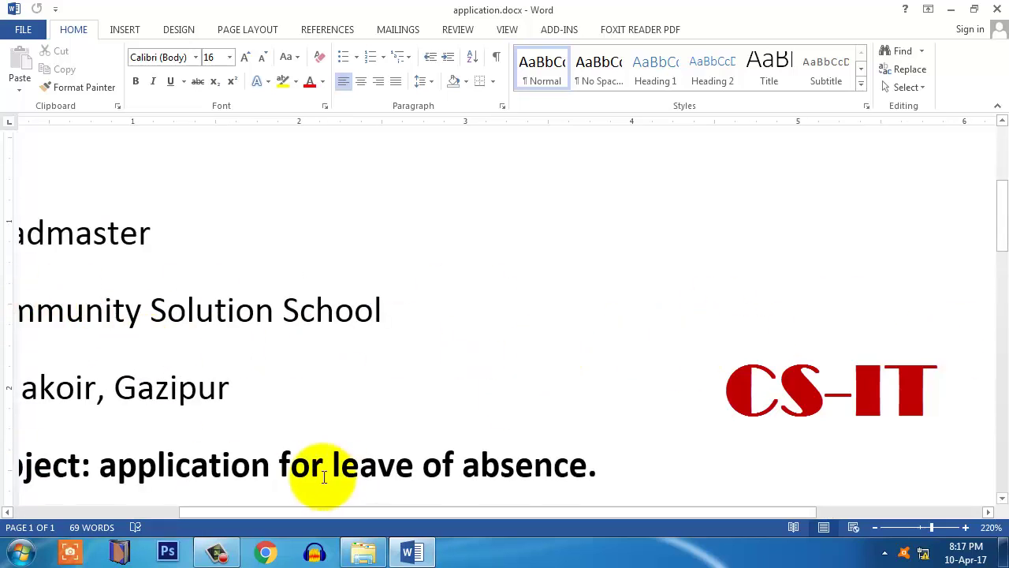
pyautogui.scroll(-4, 413, 347)
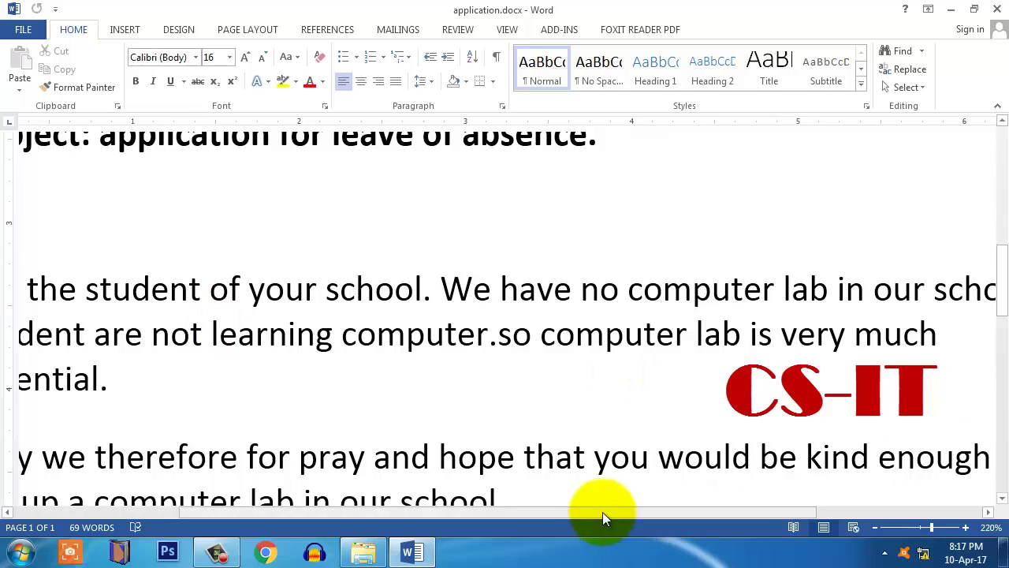
pyautogui.moveTo(602, 512)
pyautogui.mouseDown()
pyautogui.moveTo(379, 515)
pyautogui.moveTo(834, 514)
pyautogui.moveTo(428, 519)
pyautogui.moveTo(703, 520)
pyautogui.moveTo(617, 518)
pyautogui.mouseUp()
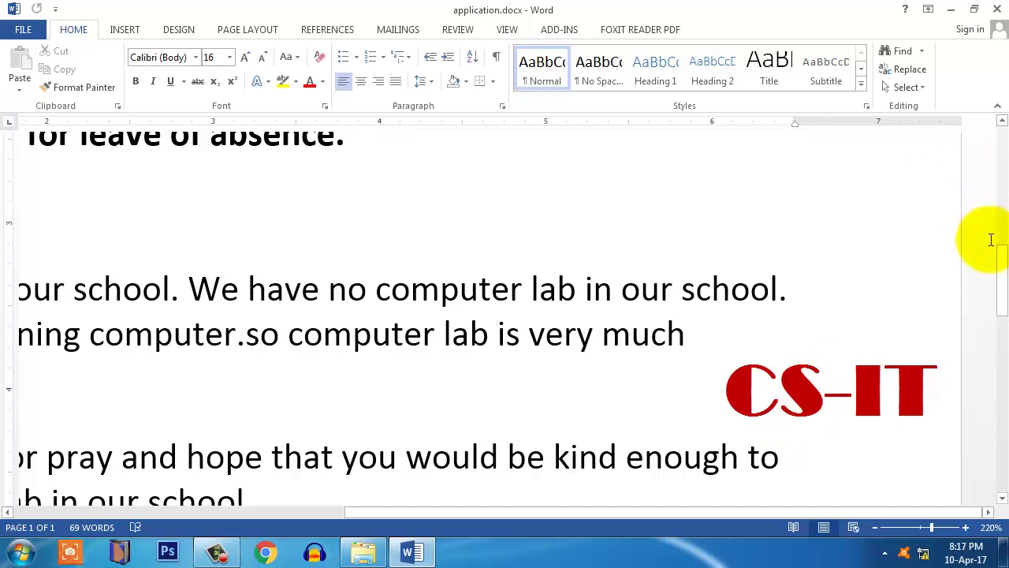
pyautogui.click(998, 198)
pyautogui.moveTo(998, 235)
pyautogui.mouseDown()
pyautogui.moveTo(998, 327)
pyautogui.moveTo(998, 165)
pyautogui.moveTo(991, 338)
pyautogui.moveTo(989, 248)
pyautogui.mouseUp()
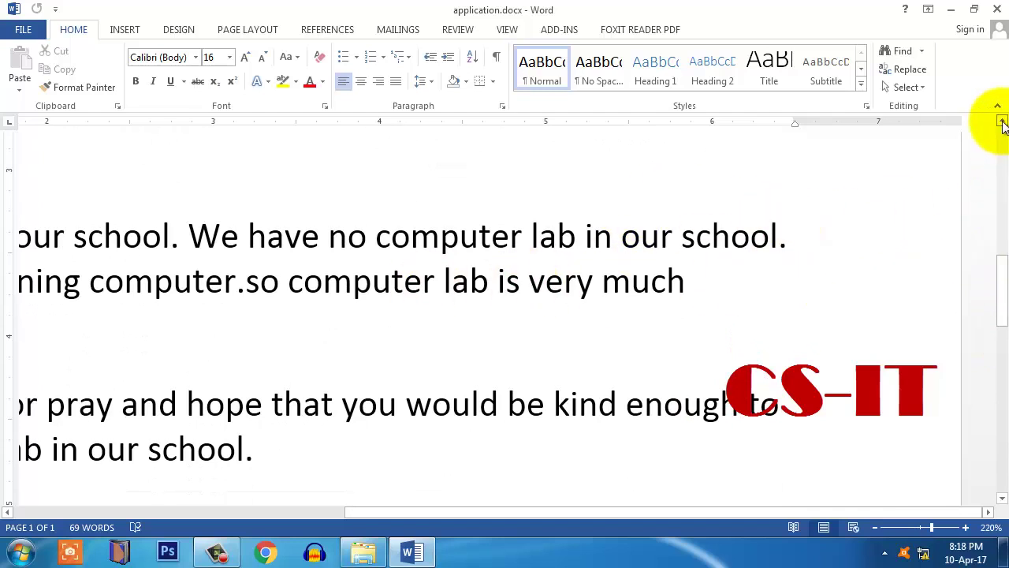
pyautogui.moveTo(1002, 124); pyautogui.dragTo(1001, 124)
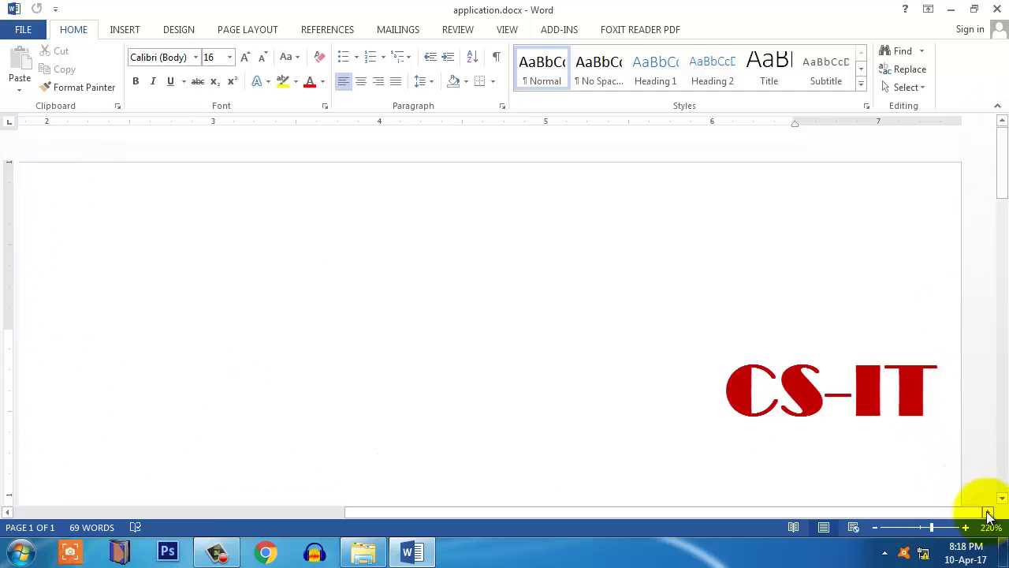
pyautogui.moveTo(589, 514); pyautogui.dragTo(213, 499)
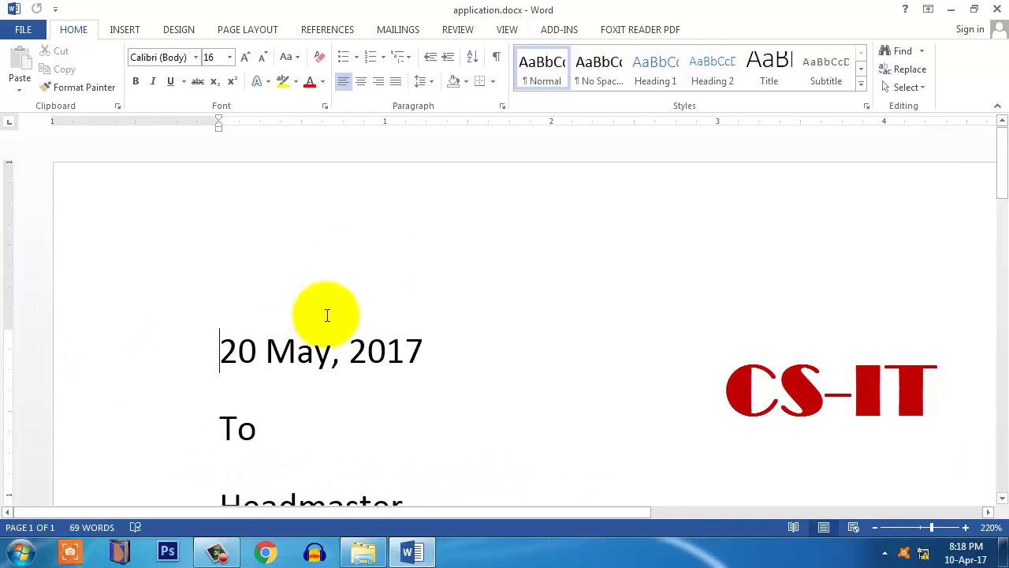
pyautogui.keyDown('ctrl'); pyautogui.scroll(-13, 331, 314); pyautogui.keyUp('ctrl')
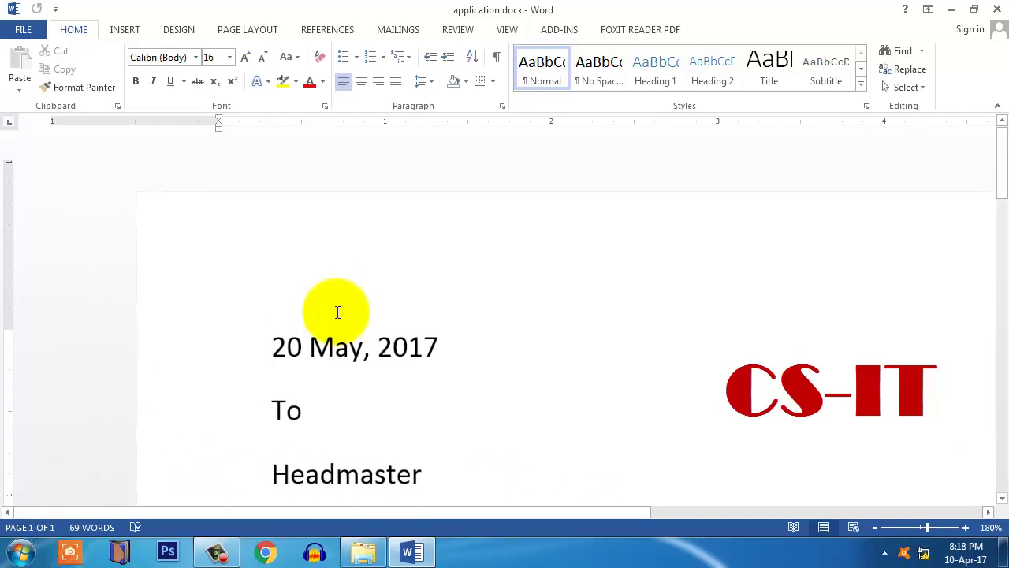
pyautogui.keyDown('ctrl'); pyautogui.scroll(-2, 341, 312); pyautogui.keyUp('ctrl')
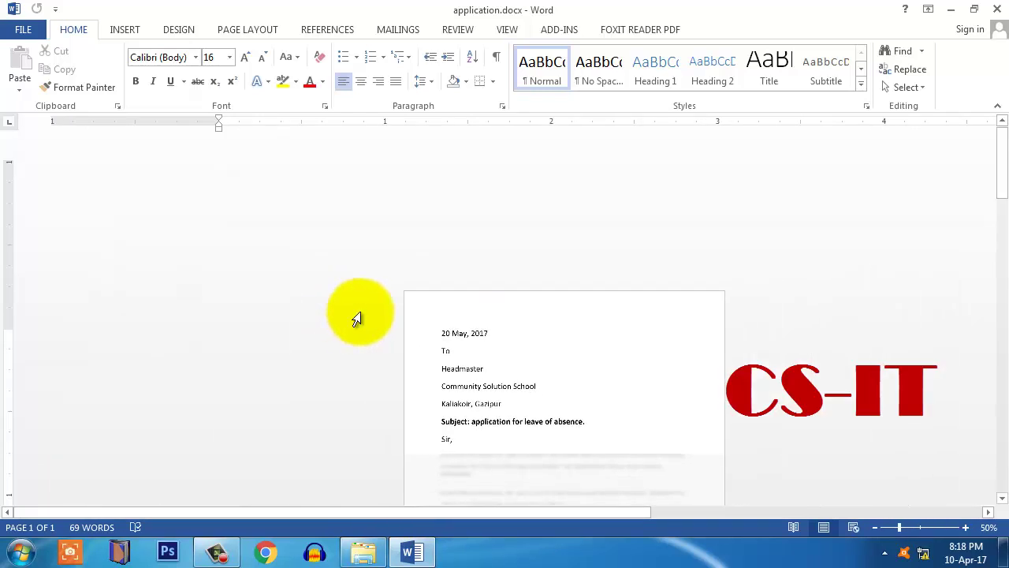
pyautogui.click(968, 534)
pyautogui.click(968, 534)
pyautogui.click(968, 534)
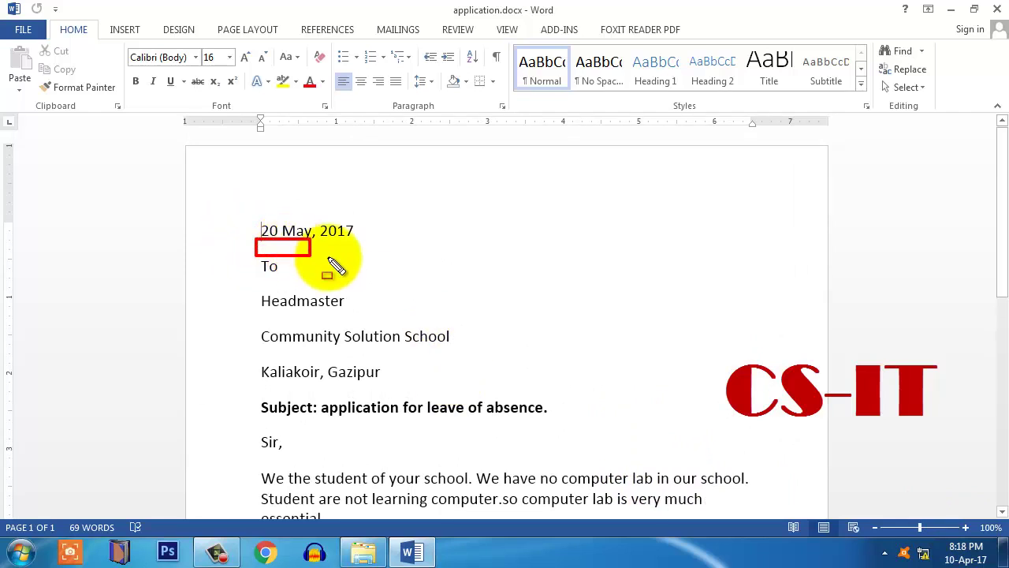
pyautogui.moveTo(335, 267); pyautogui.dragTo(406, 265)
pyautogui.moveTo(276, 276); pyautogui.dragTo(414, 289)
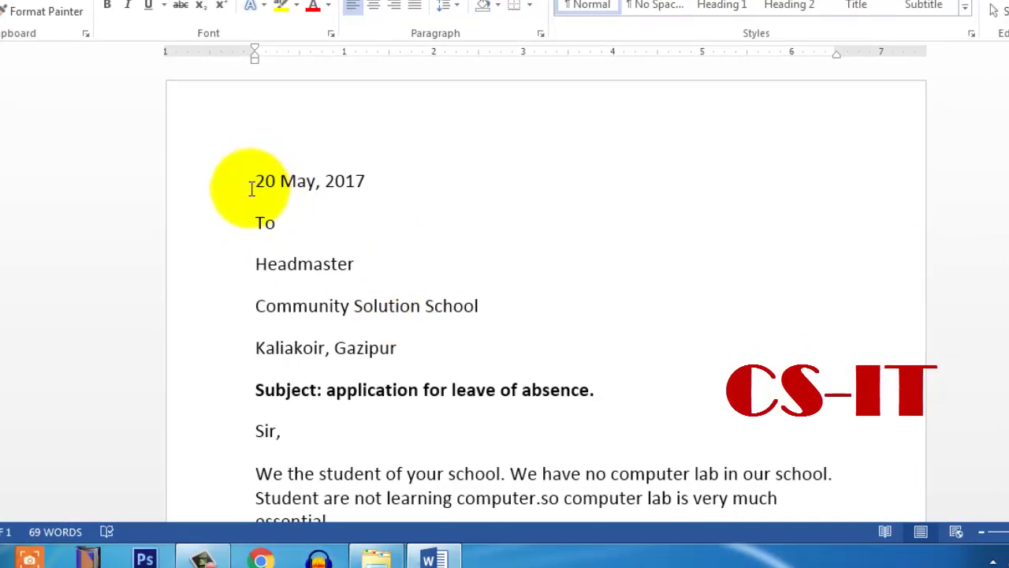
pyautogui.moveTo(244, 164); pyautogui.dragTo(387, 191)
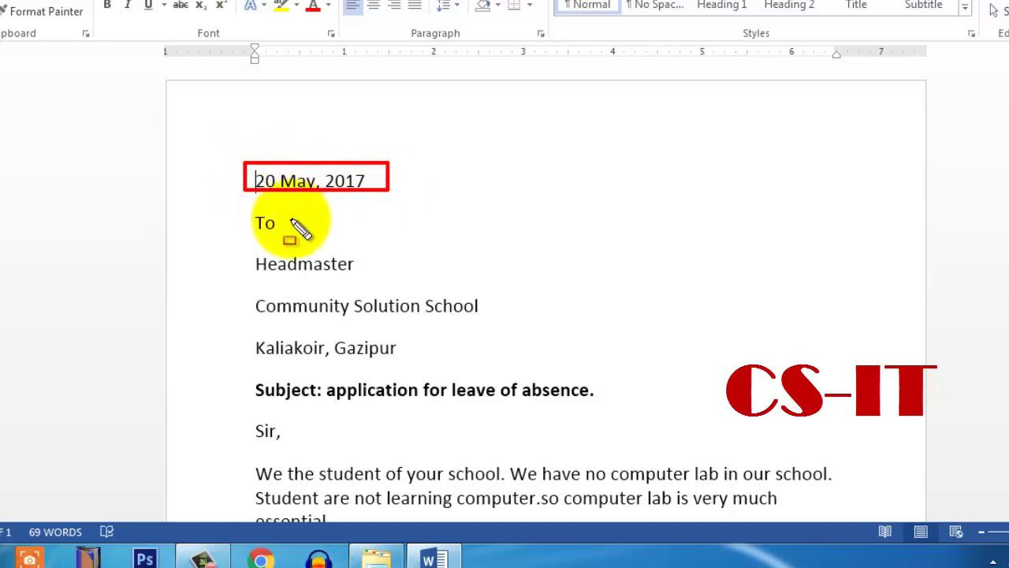
pyautogui.moveTo(233, 195)
pyautogui.mouseDown()
pyautogui.moveTo(244, 210)
pyautogui.moveTo(311, 232)
pyautogui.moveTo(364, 237)
pyautogui.mouseUp()
pyautogui.moveTo(231, 250); pyautogui.dragTo(391, 279)
pyautogui.moveTo(244, 293); pyautogui.dragTo(504, 319)
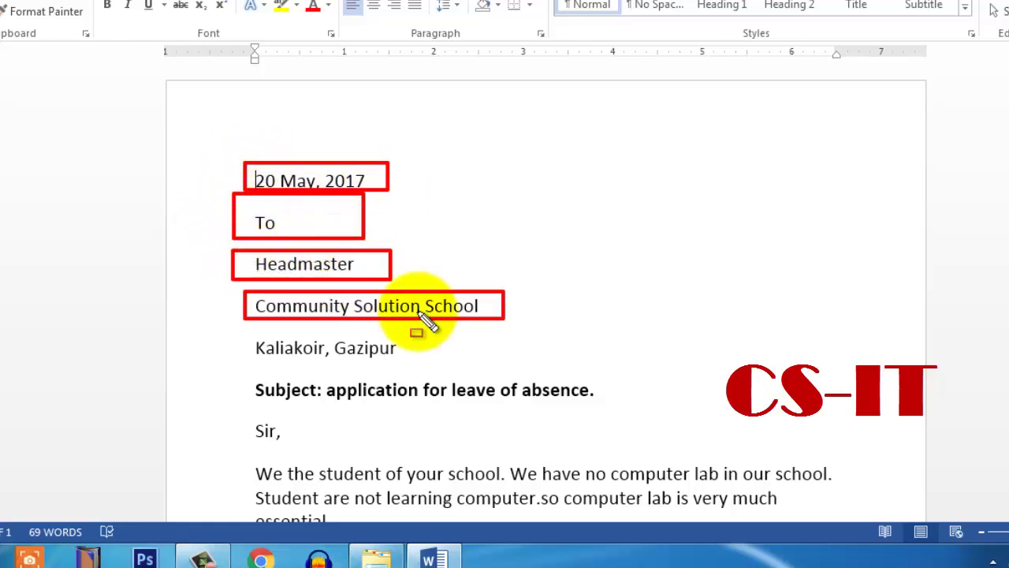
pyautogui.moveTo(222, 148)
pyautogui.mouseDown()
pyautogui.moveTo(338, 289)
pyautogui.moveTo(532, 365)
pyautogui.moveTo(591, 365)
pyautogui.mouseUp()
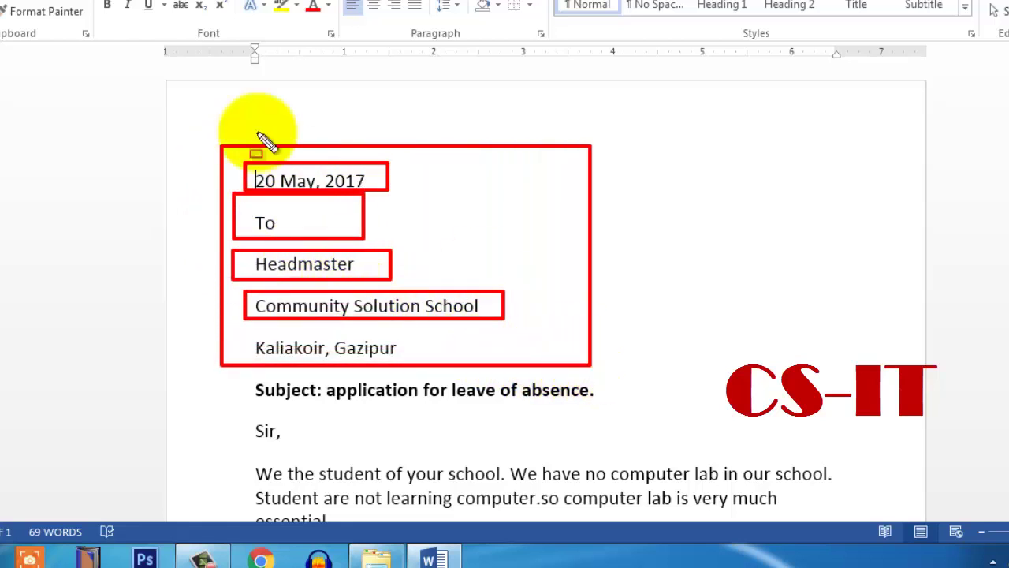
pyautogui.press('Escape')
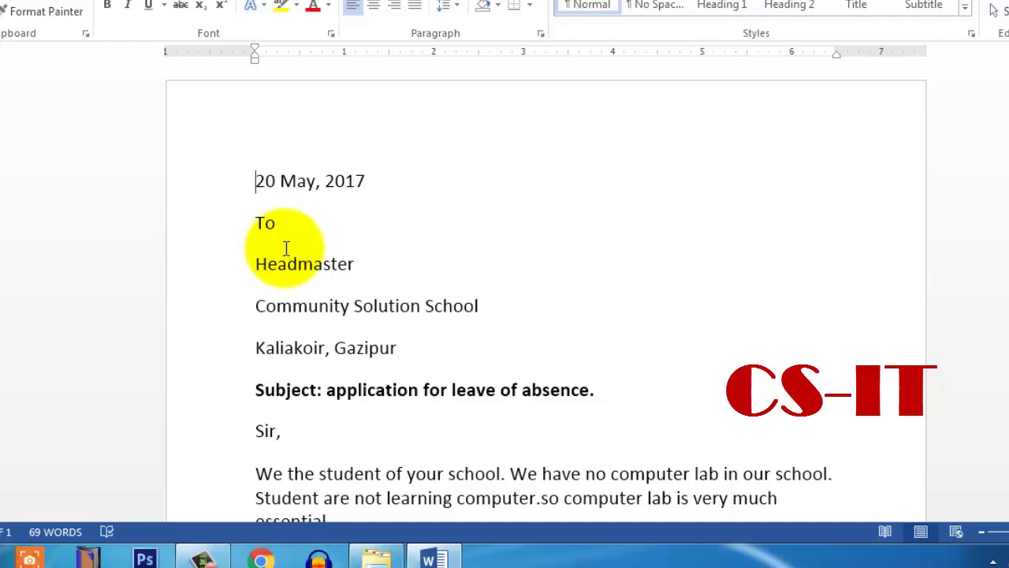
# Delete the paragraph break after the date so the first line reads '20 May, 2017To'.
pyautogui.click(263, 181)
pyautogui.press('Right')
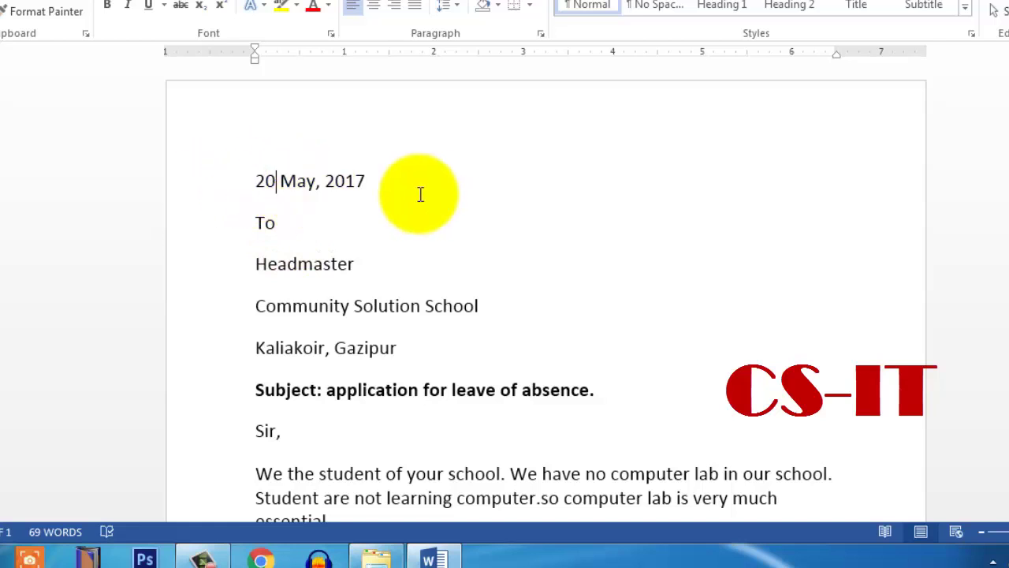
pyautogui.press('Right')
pyautogui.press('Right')
pyautogui.press('Right')
pyautogui.press('Right')
pyautogui.press('Right')
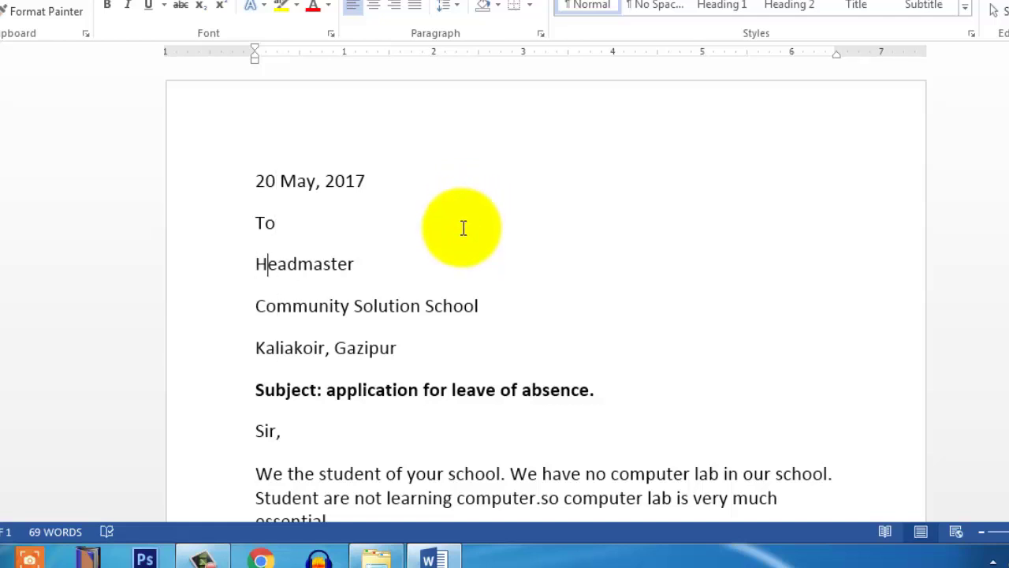
pyautogui.click(257, 223)
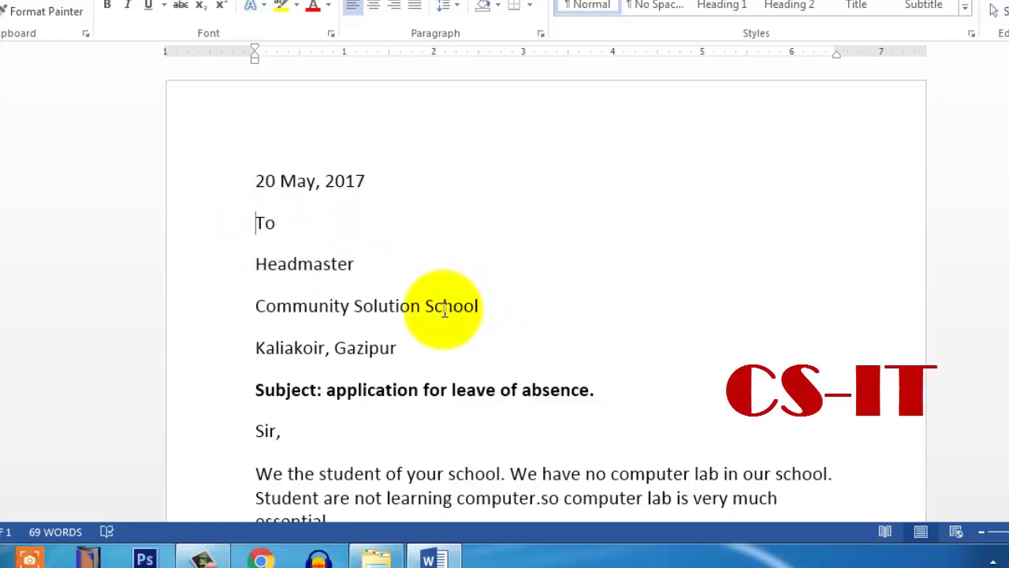
pyautogui.press('BackSpace')
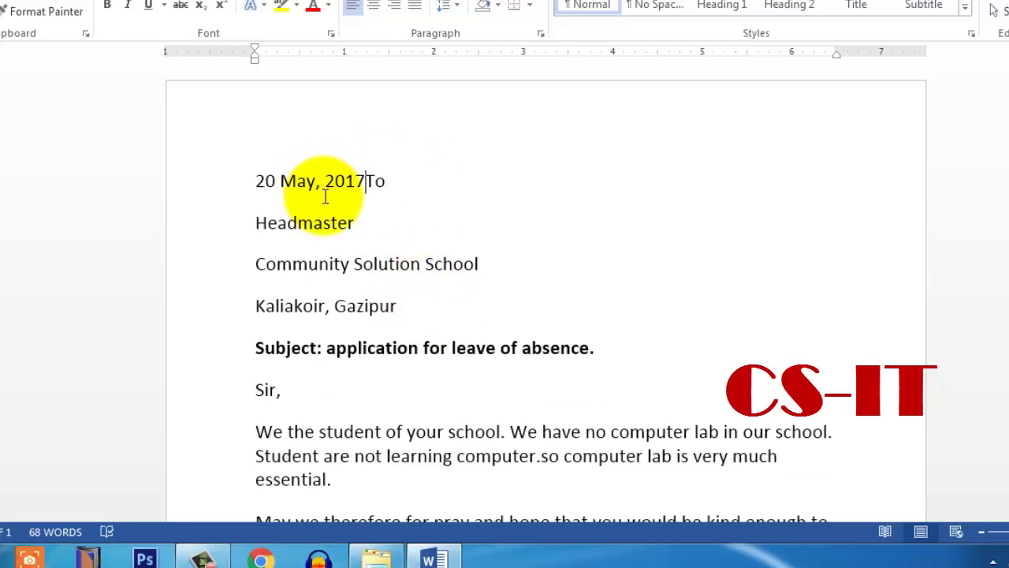
pyautogui.moveTo(245, 173); pyautogui.dragTo(420, 203)
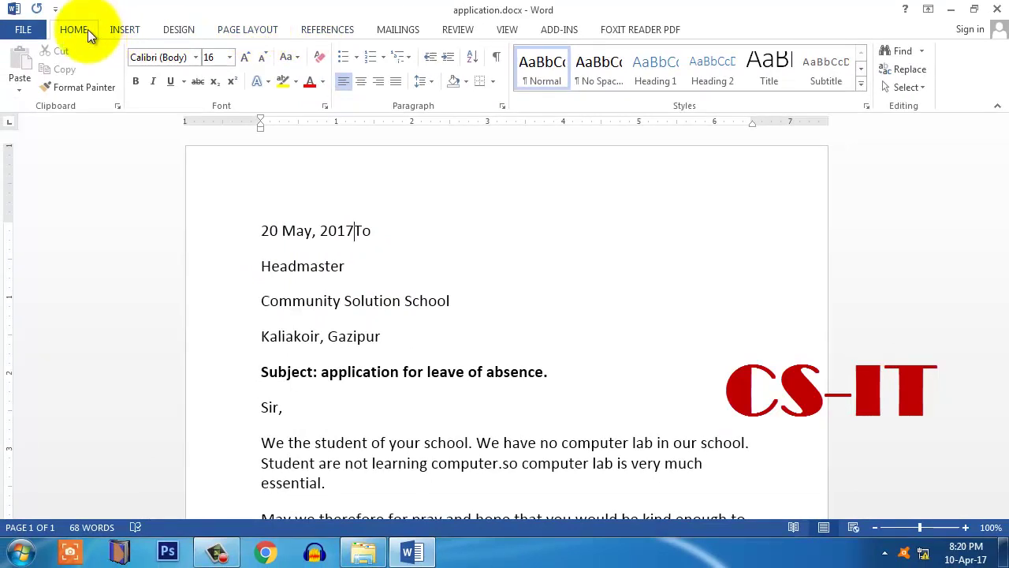
# Insert a text-wrapping line break so 'To' drops beneath the date.
pyautogui.click(240, 31)
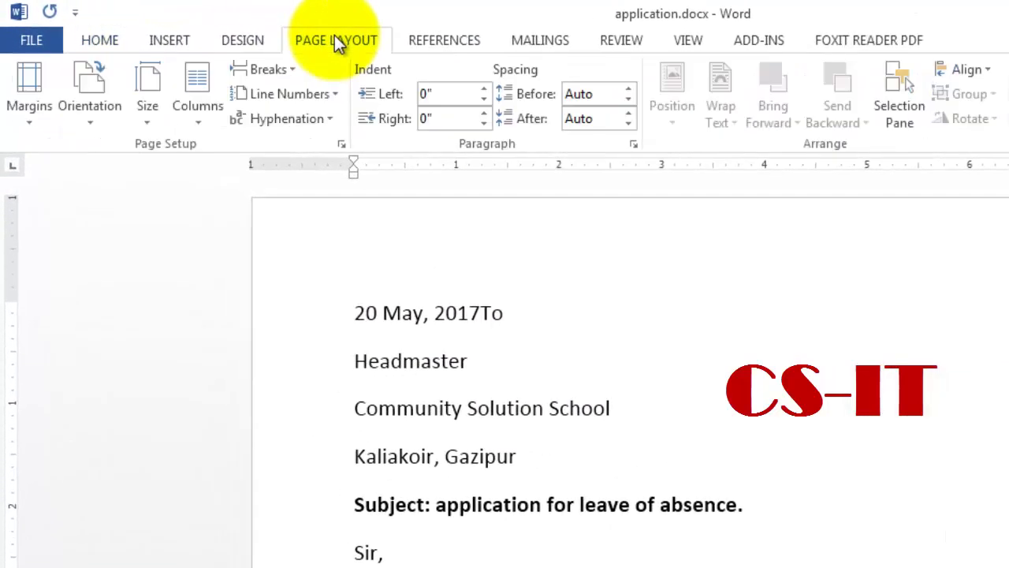
pyautogui.click(271, 71)
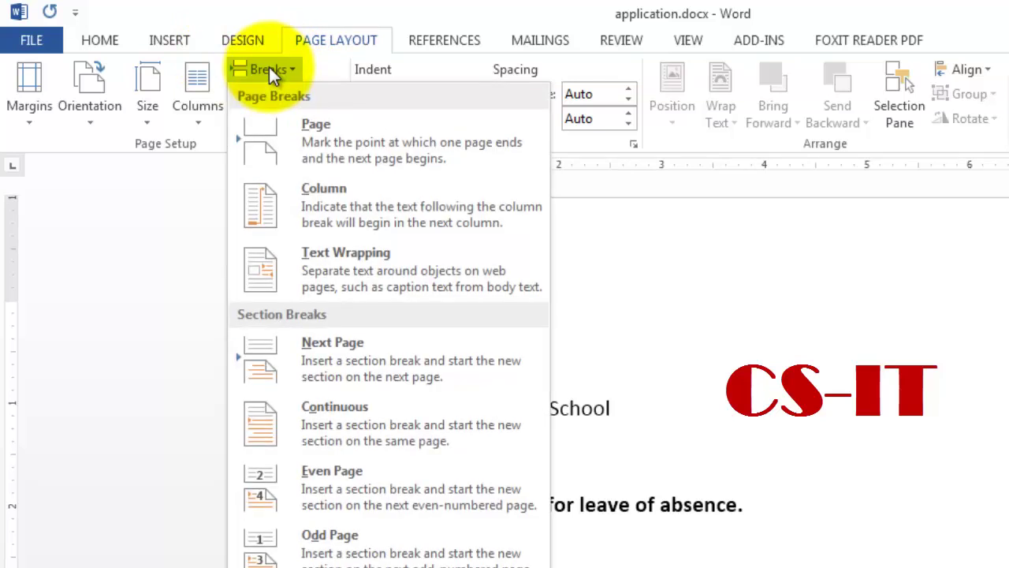
pyautogui.click(374, 266)
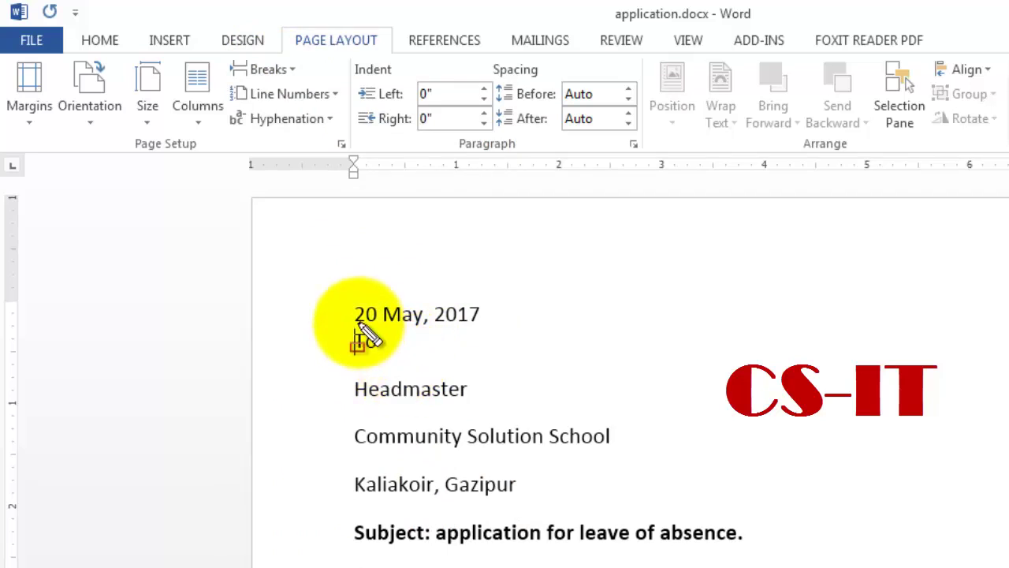
pyautogui.moveTo(353, 326)
pyautogui.mouseDown()
pyautogui.moveTo(430, 350)
pyautogui.moveTo(514, 347)
pyautogui.mouseUp()
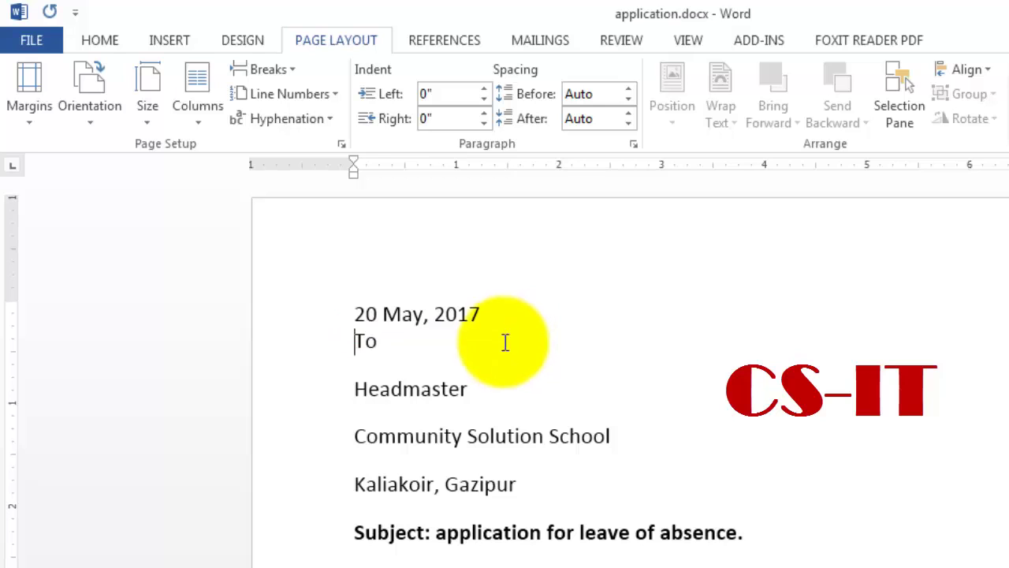
# Replace the paragraph breaks before Headmaster, Community Solution School and Kaliakoir, Gazipur with line breaks.
pyautogui.click(355, 389)
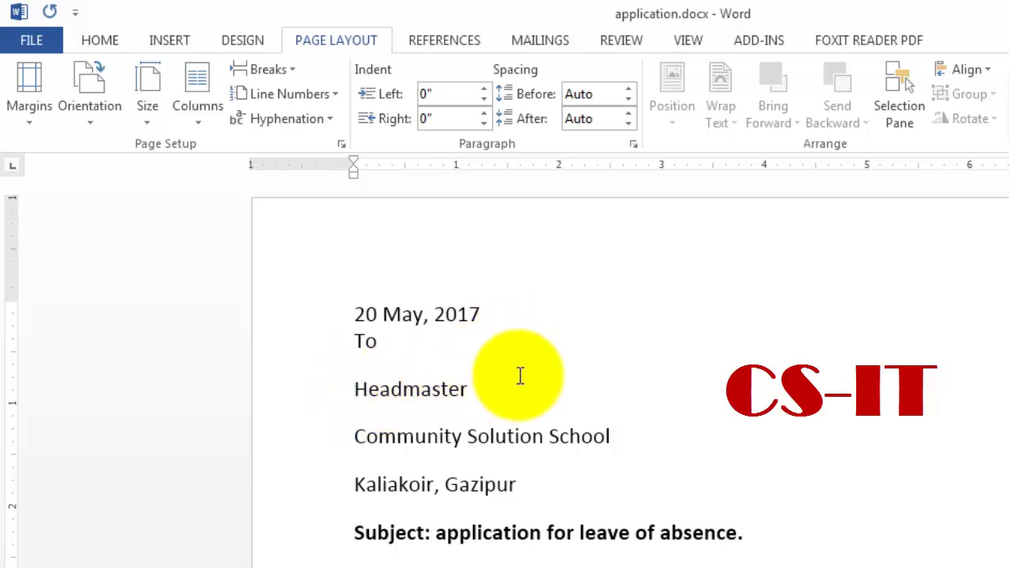
pyautogui.press('BackSpace')
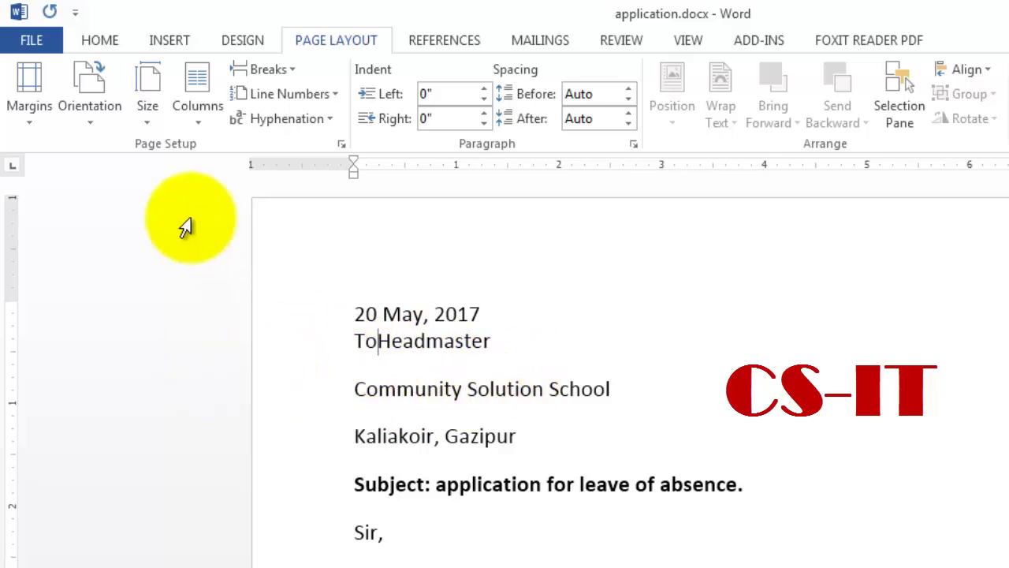
pyautogui.click(274, 73)
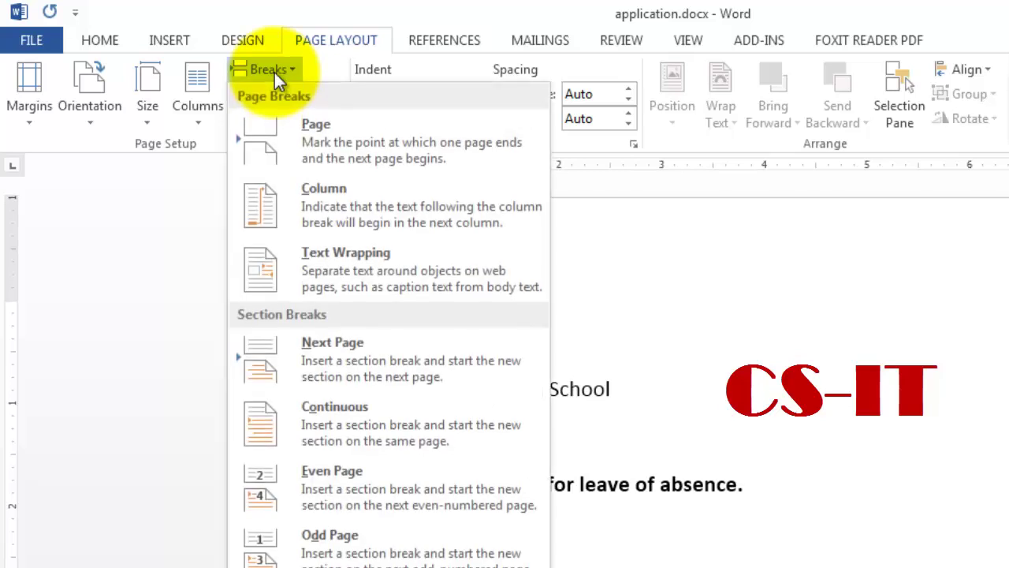
pyautogui.click(340, 268)
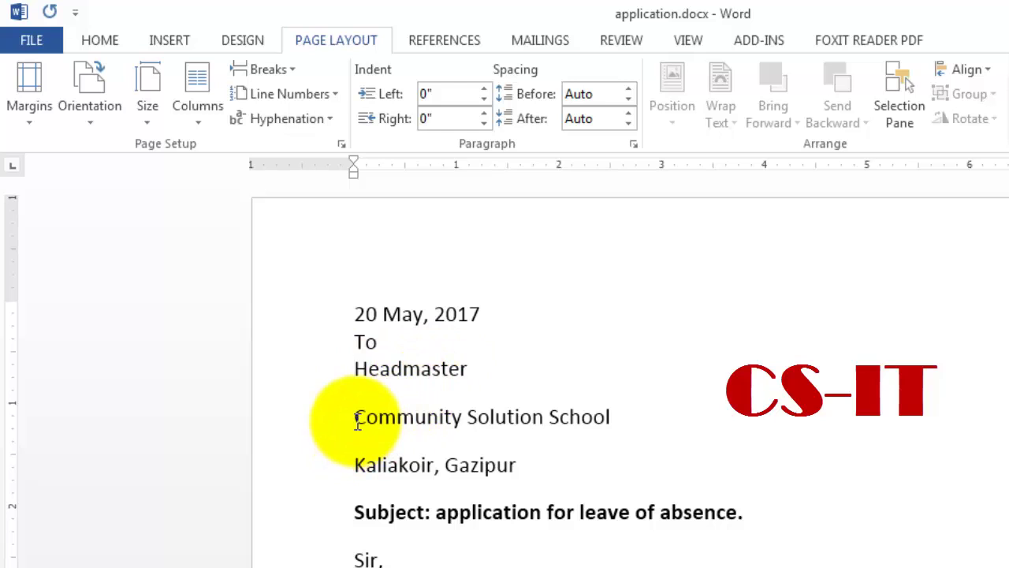
pyautogui.press('BackSpace')
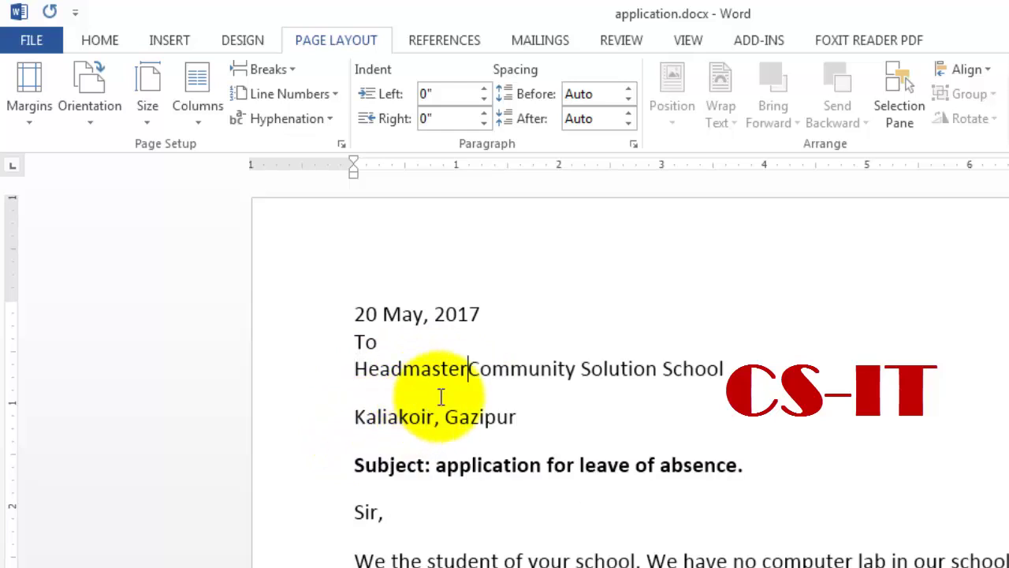
pyautogui.click(253, 70)
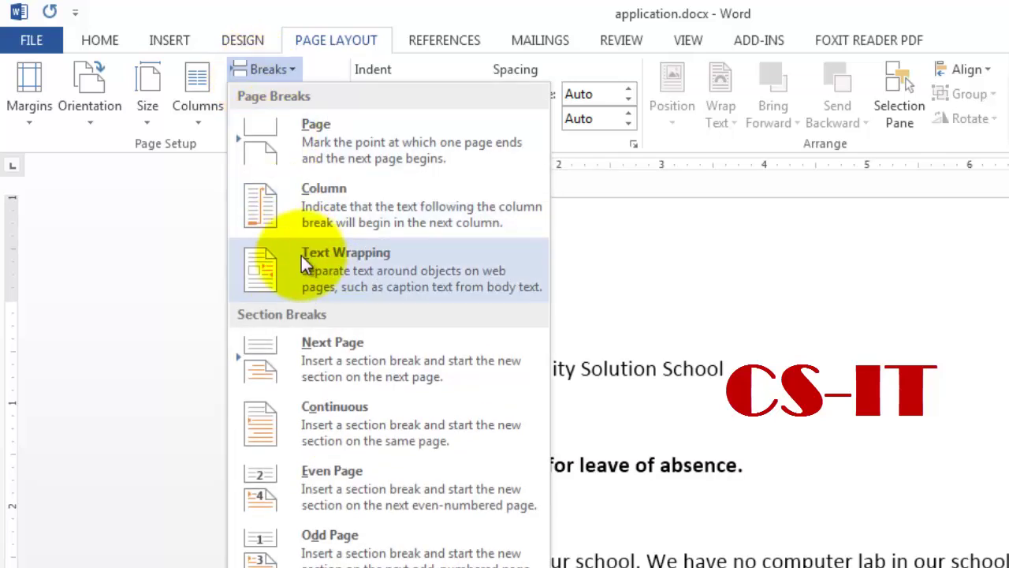
pyautogui.click(332, 267)
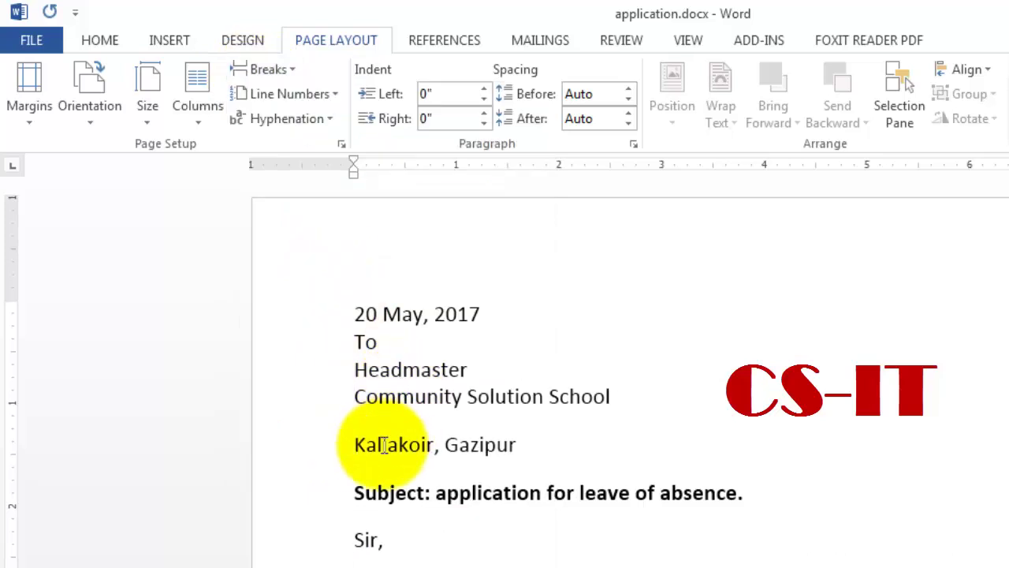
pyautogui.press('BackSpace')
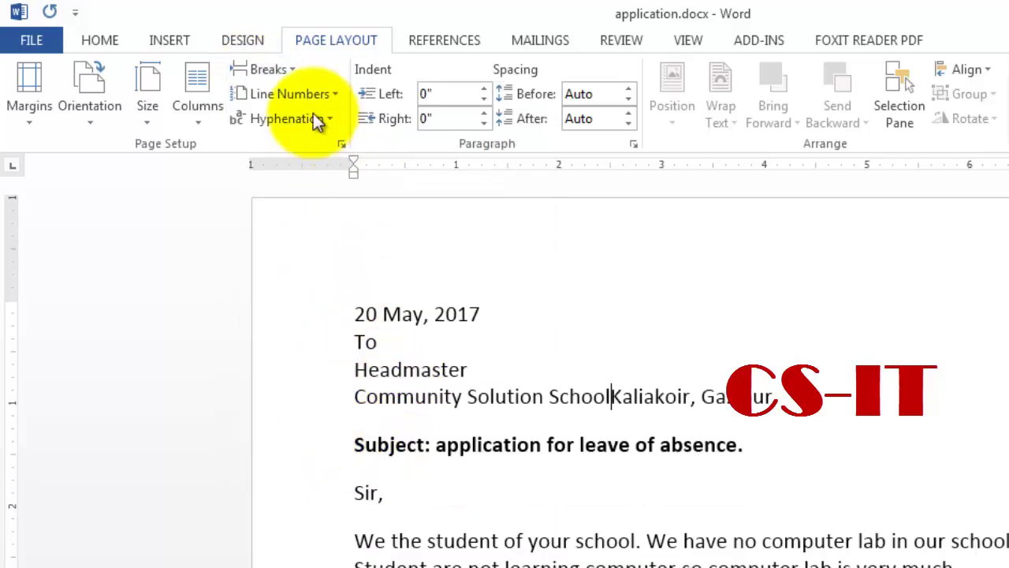
pyautogui.click(279, 67)
pyautogui.click(335, 254)
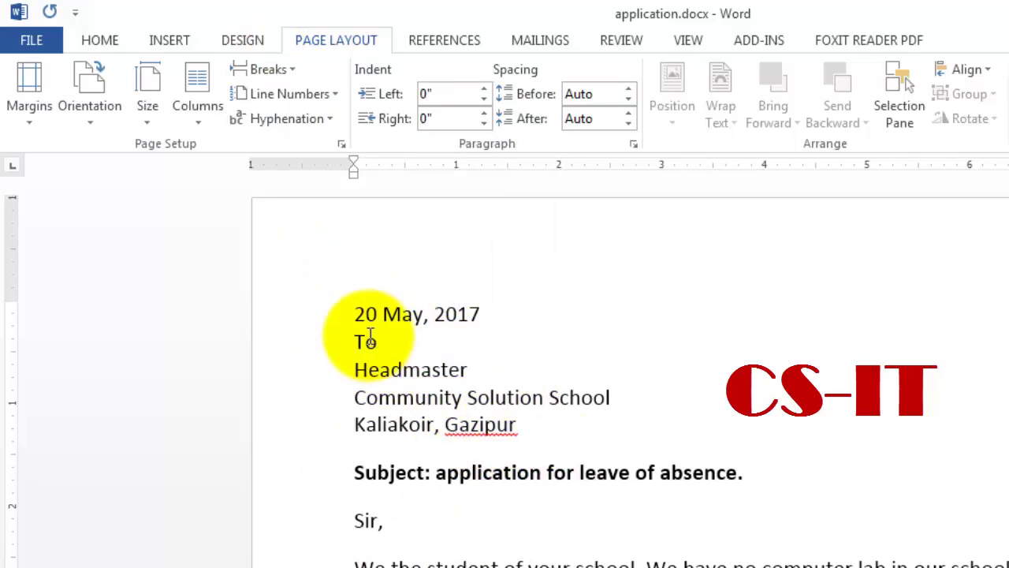
# Select the whole date and address block.
pyautogui.moveTo(352, 298)
pyautogui.mouseDown()
pyautogui.moveTo(436, 429)
pyautogui.moveTo(609, 449)
pyautogui.mouseUp()
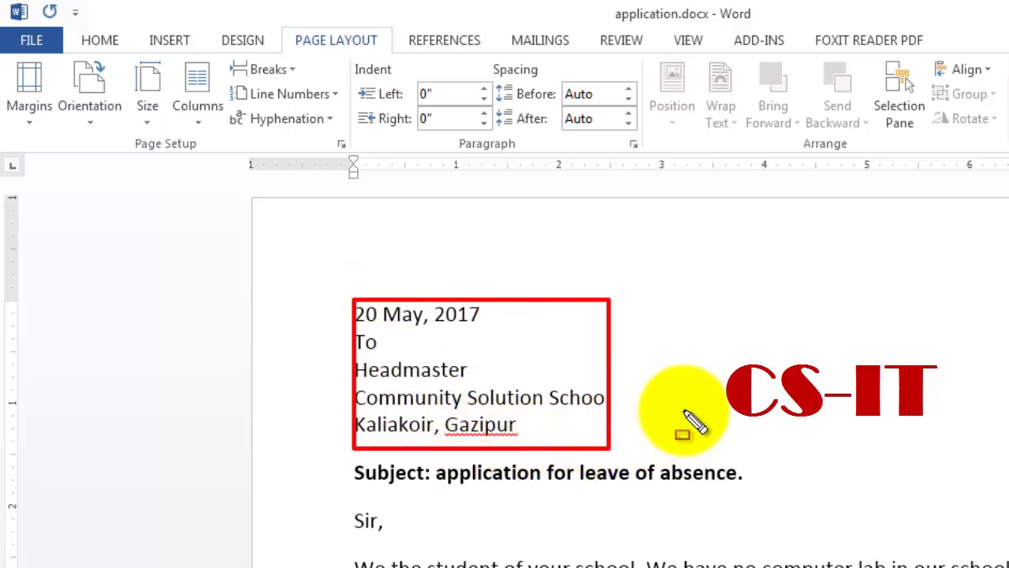
pyautogui.press('Escape')
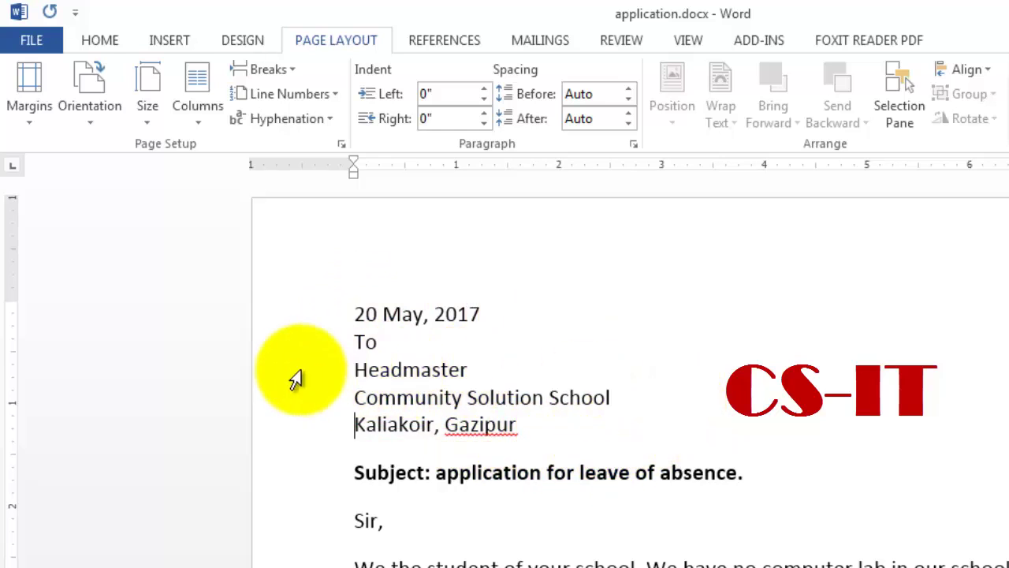
pyautogui.scroll(-1, 295, 375)
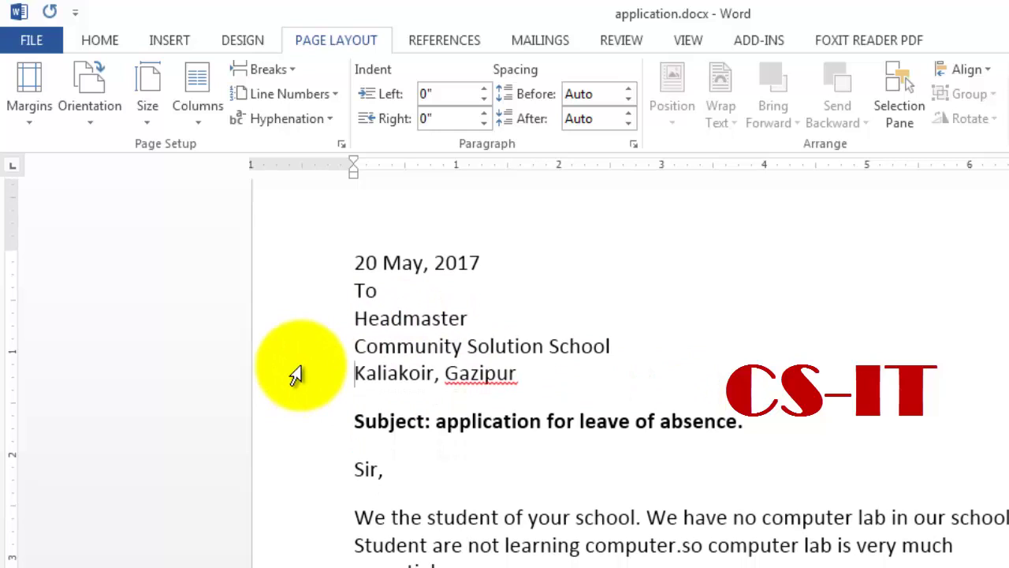
pyautogui.click(277, 320)
pyautogui.keyDown('shift'); pyautogui.click(423, 225); pyautogui.keyUp('shift')
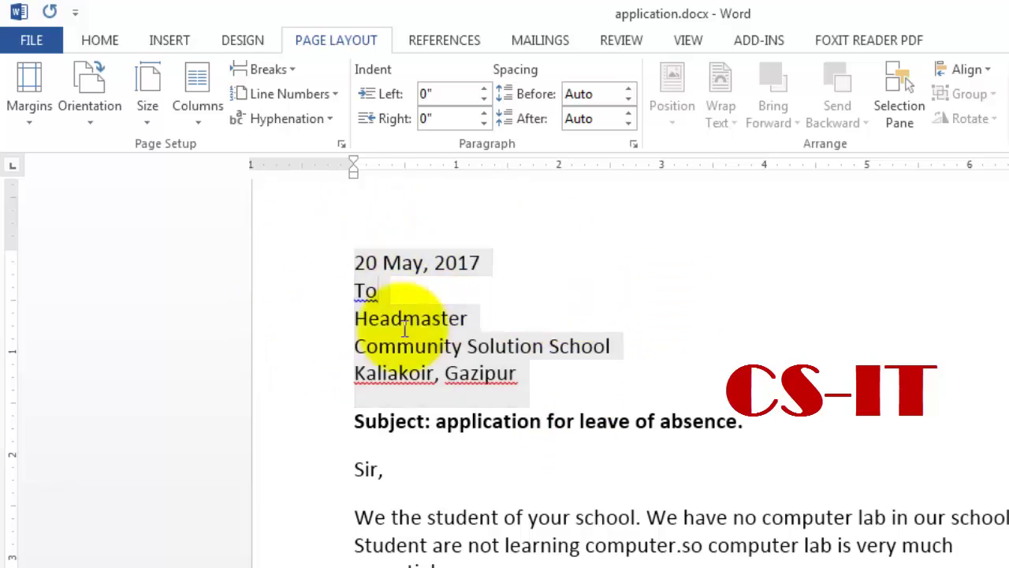
# Select the To, Headmaster, Community Solution School and Kaliakoir, Gazipur lines in turn, then deselect.
pyautogui.click(381, 291)
pyautogui.click(314, 304)
pyautogui.click(313, 323)
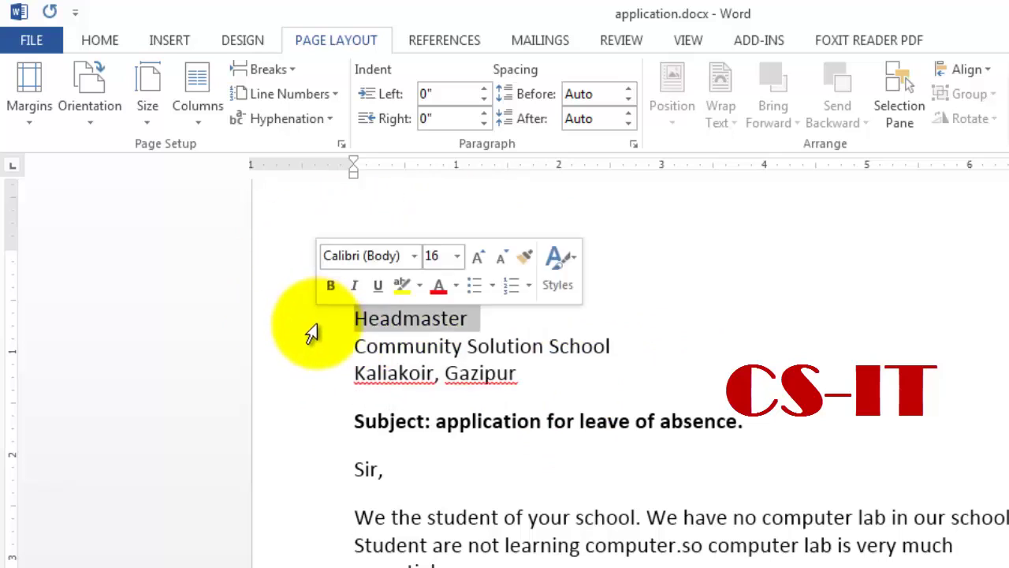
pyautogui.click(317, 347)
pyautogui.click(316, 377)
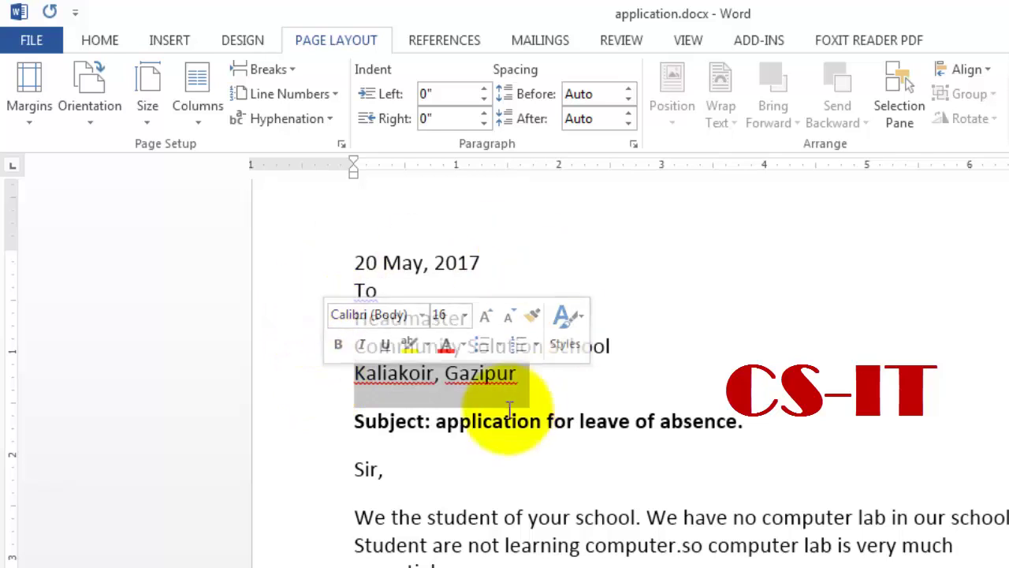
pyautogui.click(693, 338)
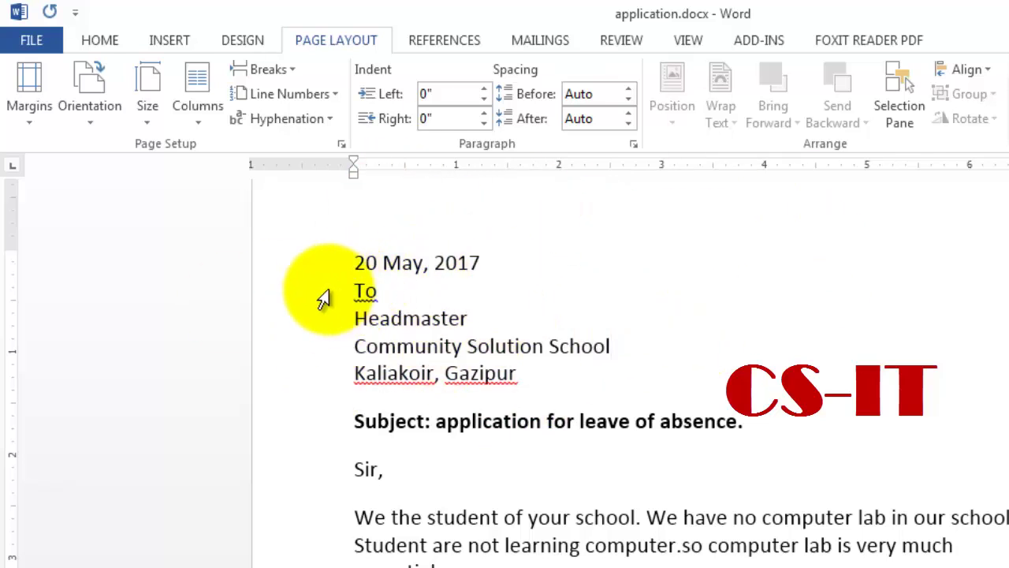
pyautogui.moveTo(341, 252)
pyautogui.mouseDown()
pyautogui.moveTo(401, 310)
pyautogui.moveTo(558, 386)
pyautogui.mouseUp()
pyautogui.press('Escape')
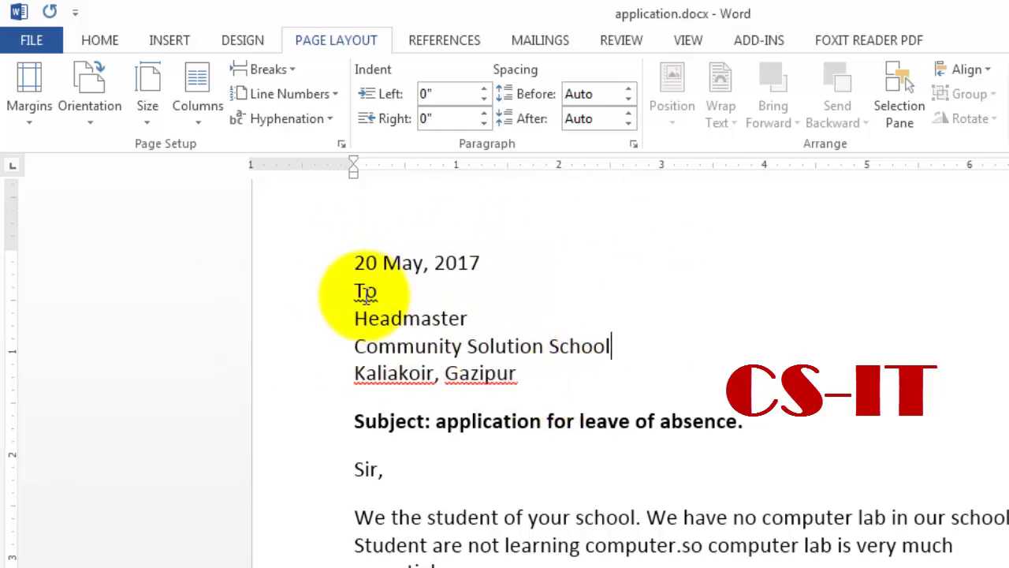
# Check the spelling options for 'To', then ignore the flags on Kaliakoir and Gazipur.
pyautogui.rightClick(365, 293)
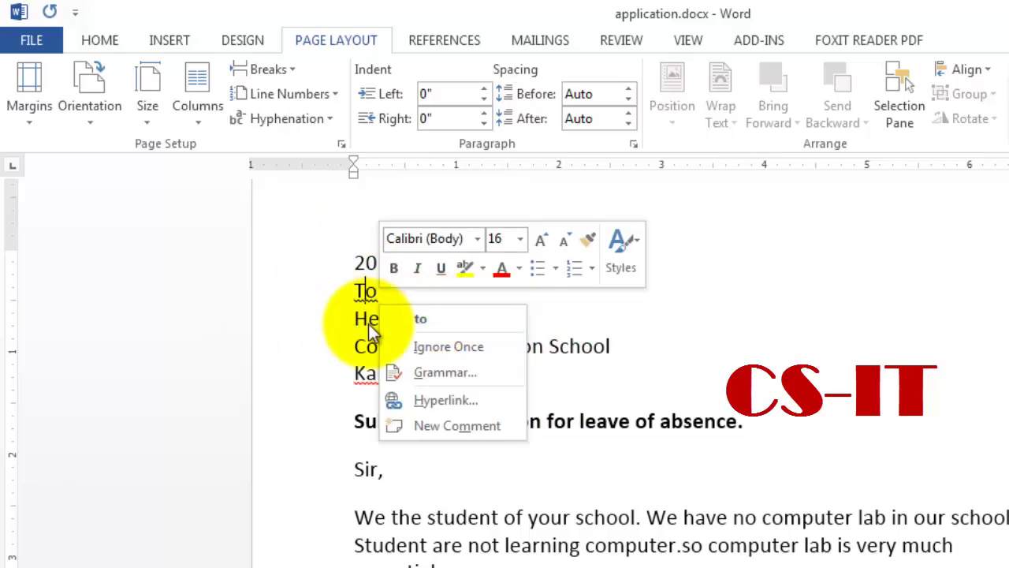
pyautogui.press('Escape')
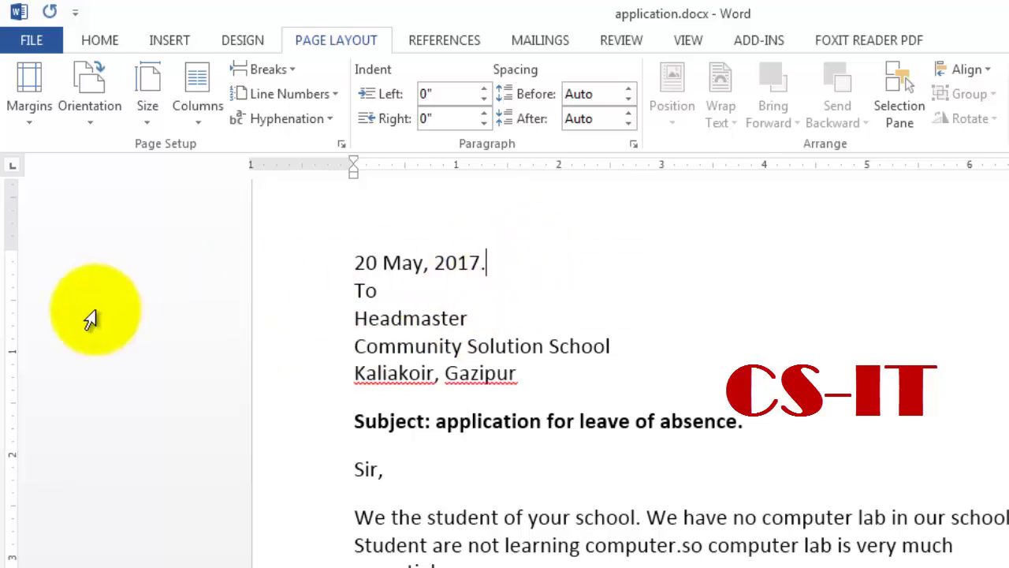
pyautogui.rightClick(385, 379)
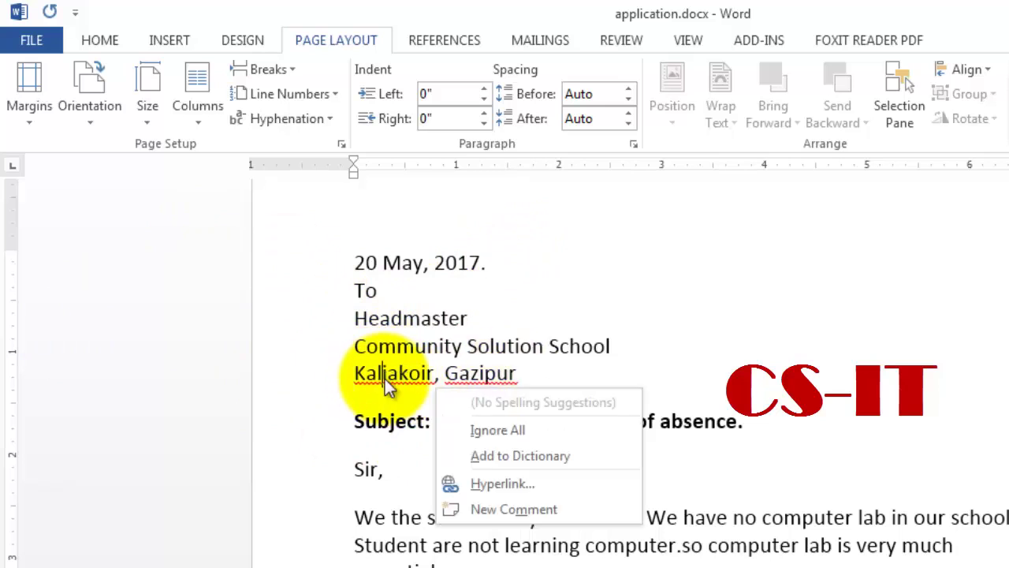
pyautogui.click(521, 434)
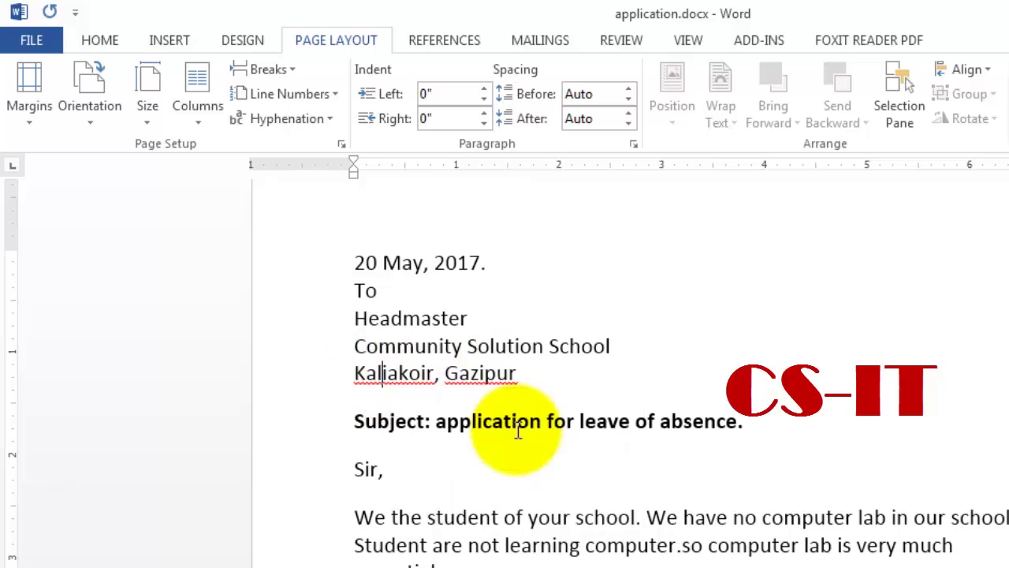
pyautogui.rightClick(497, 371)
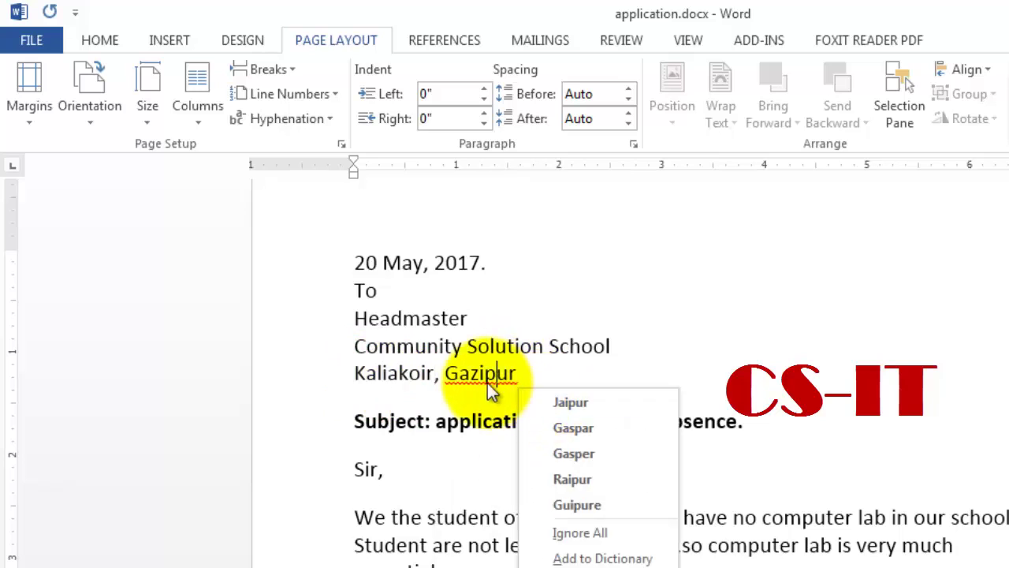
pyautogui.click(584, 537)
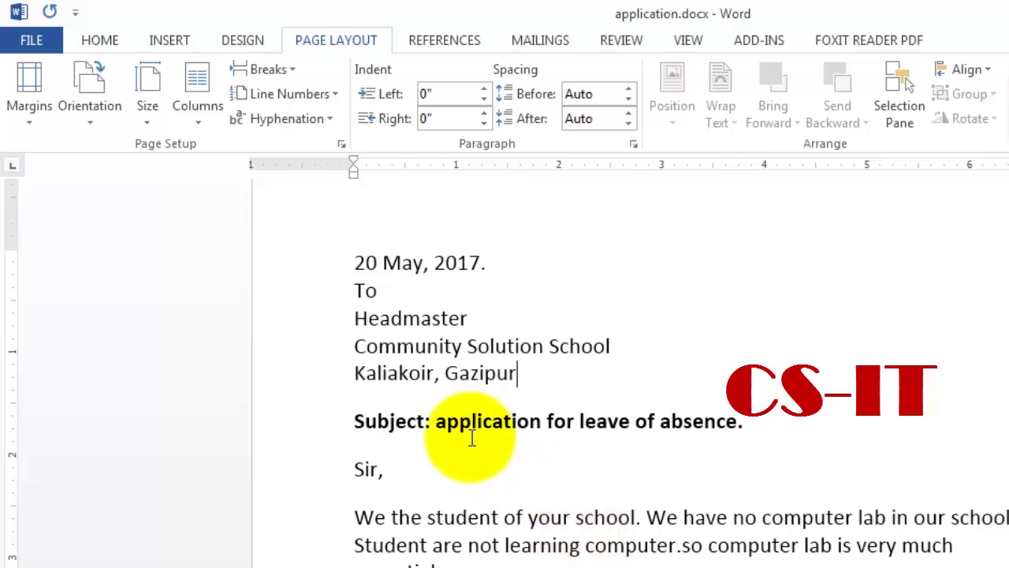
pyautogui.scroll(-1, 429, 425)
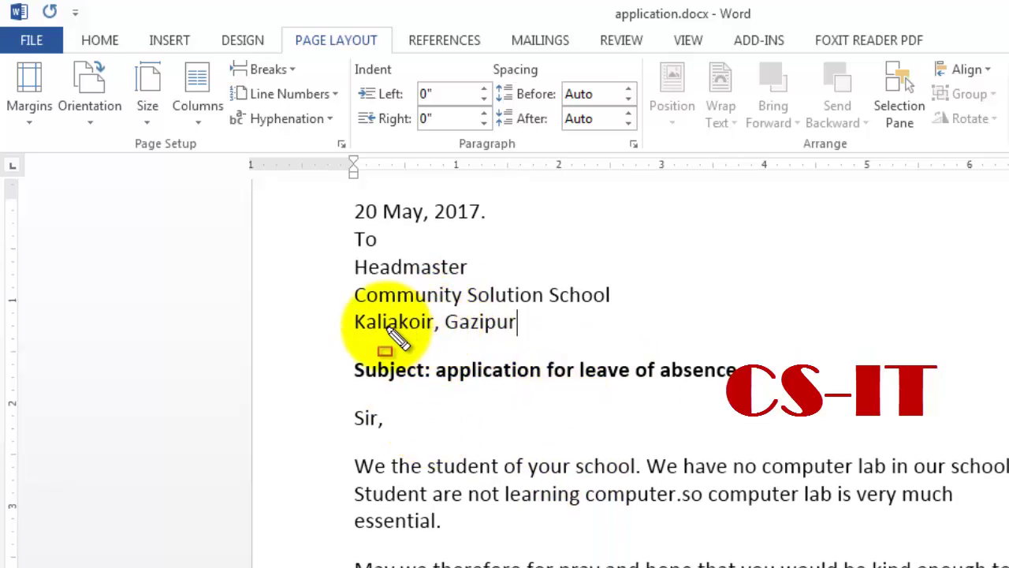
# Swap the paragraph break before 'We' for a text-wrapping line break under 'Sir,'.
pyautogui.moveTo(352, 338); pyautogui.dragTo(578, 354)
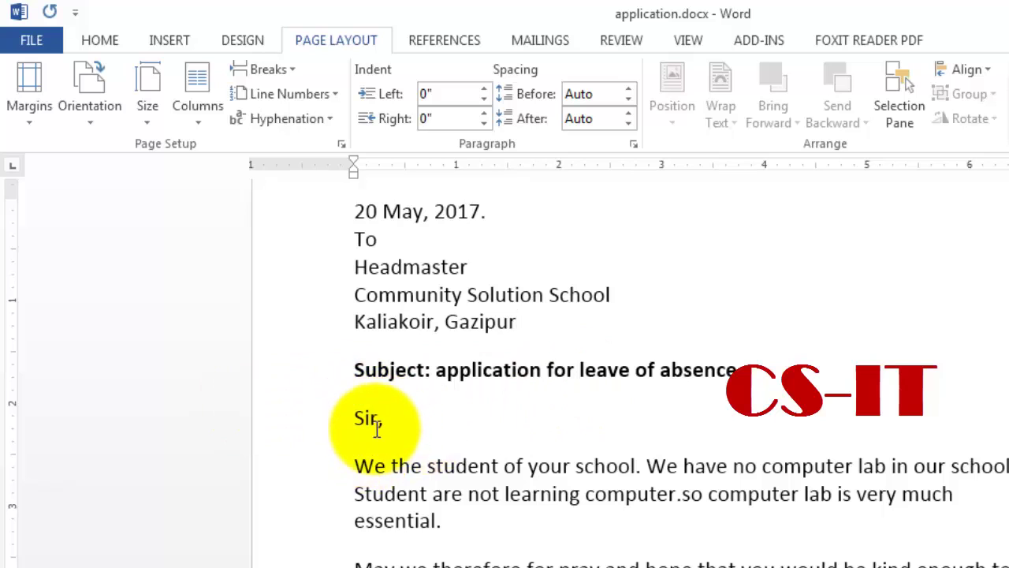
pyautogui.click(354, 466)
pyautogui.press('BackSpace')
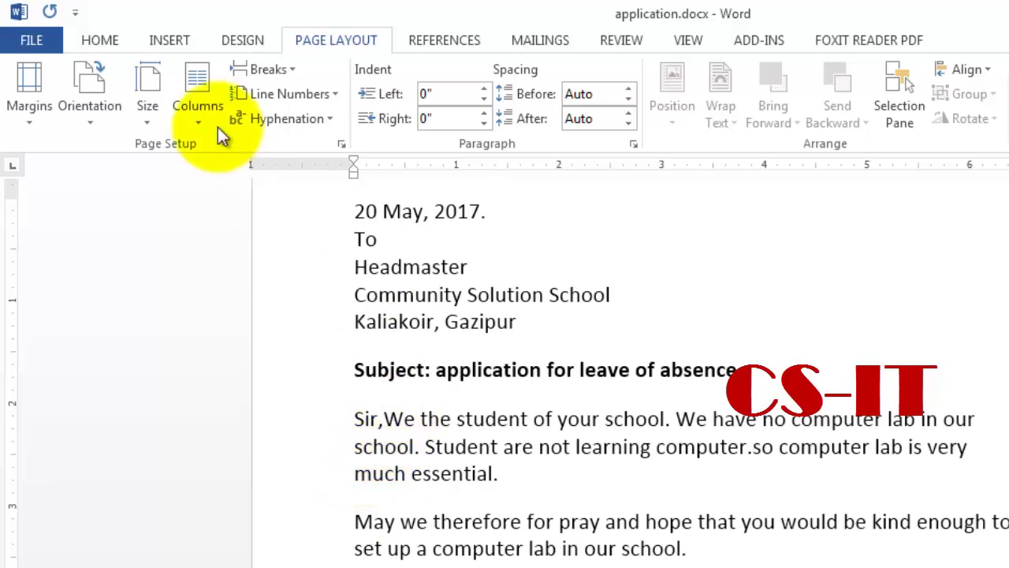
pyautogui.click(262, 69)
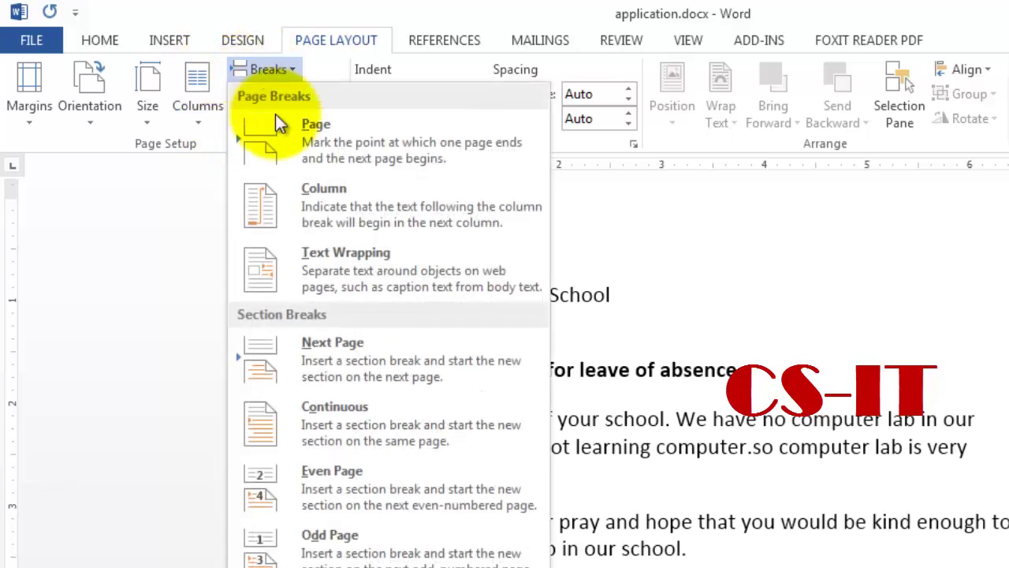
pyautogui.click(329, 269)
pyautogui.scroll(-1, 432, 454)
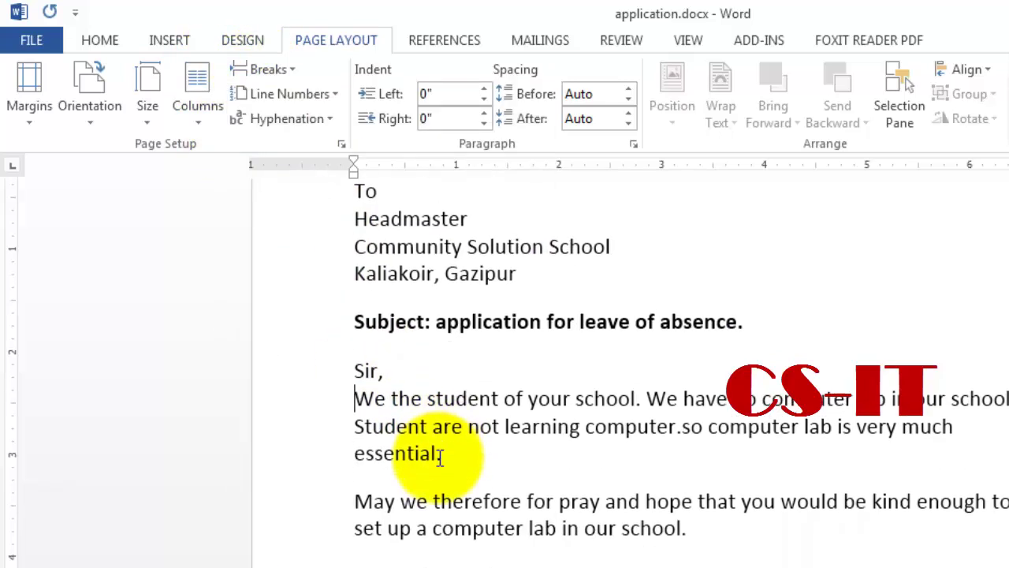
pyautogui.scroll(2, 466, 367)
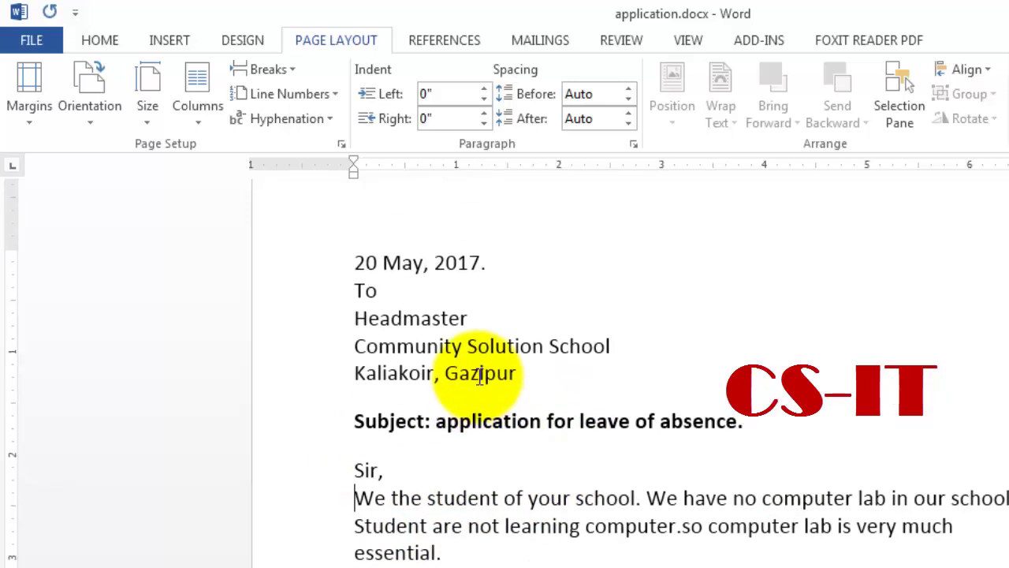
pyautogui.scroll(-1, 514, 410)
pyautogui.scroll(-2, 511, 425)
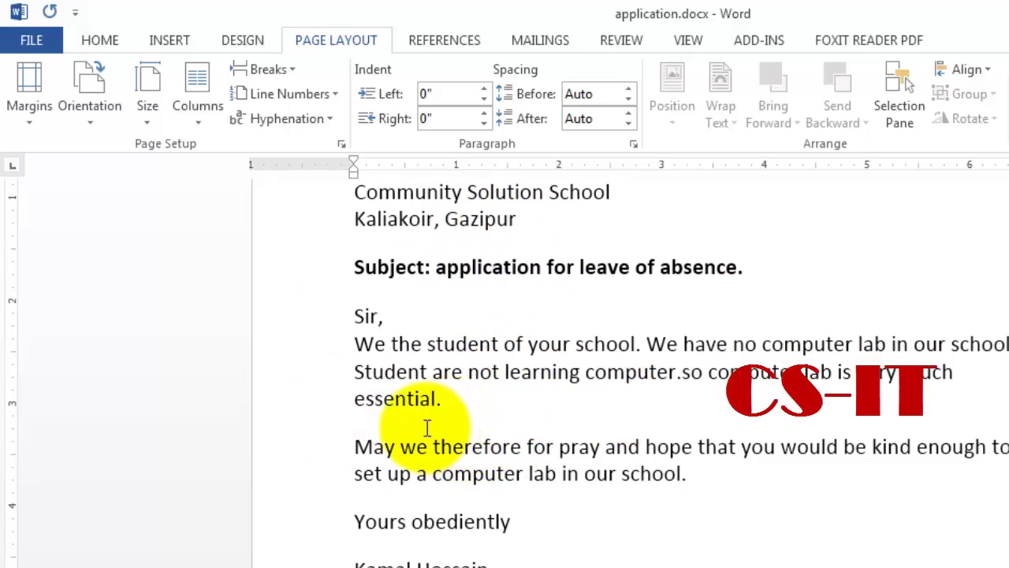
# Insert text-wrapping line breaks before the sender's name and before Class-9 in the closing.
pyautogui.moveTo(353, 304); pyautogui.dragTo(500, 410)
pyautogui.moveTo(360, 436); pyautogui.dragTo(691, 486)
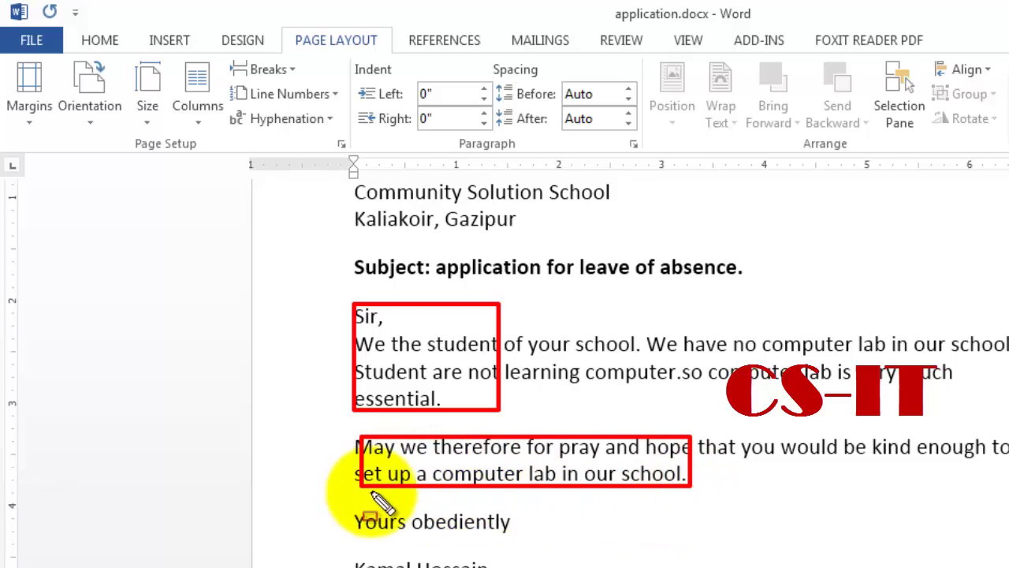
pyautogui.moveTo(356, 517); pyautogui.dragTo(473, 563)
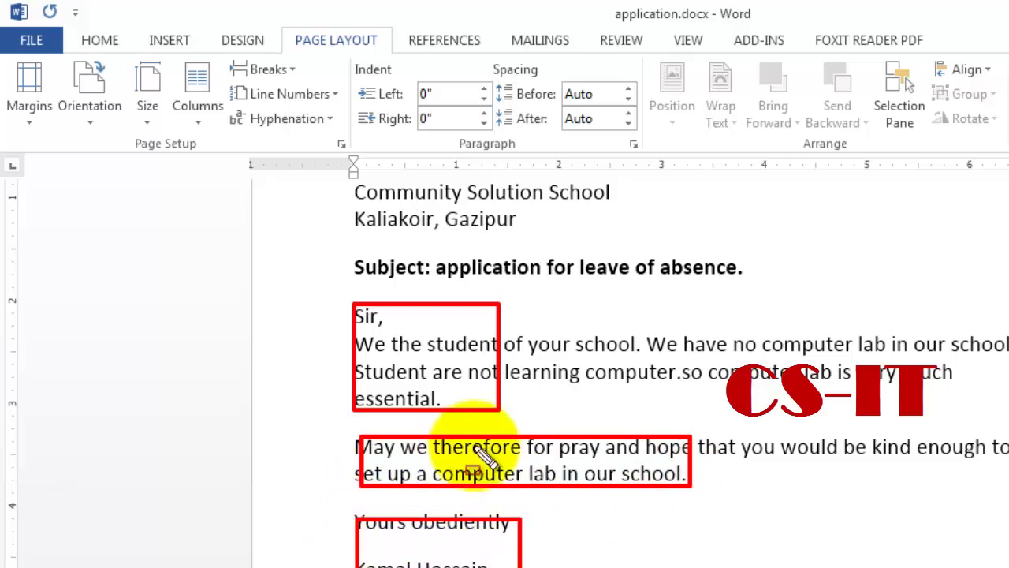
pyautogui.press('Escape')
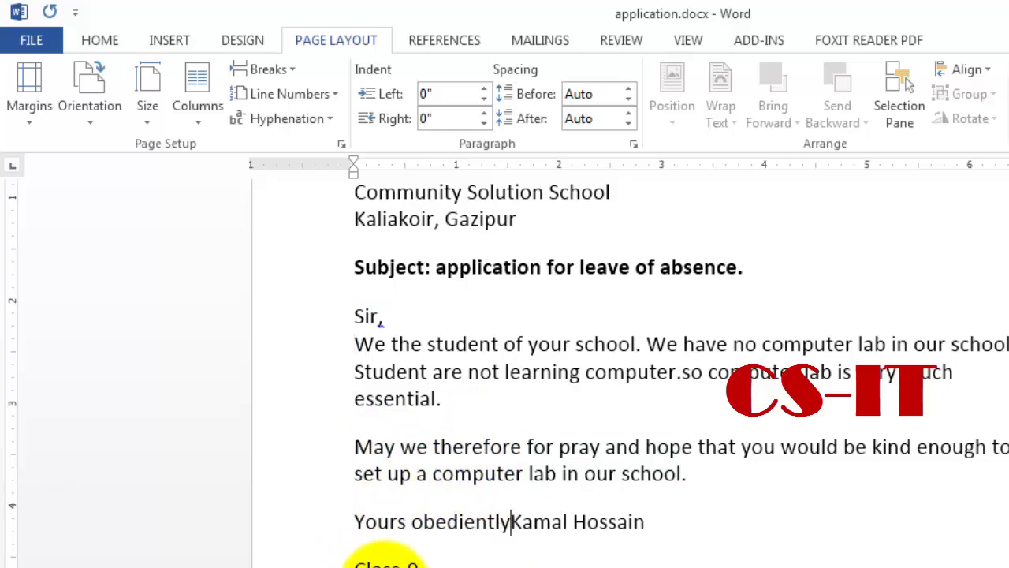
pyautogui.click(261, 68)
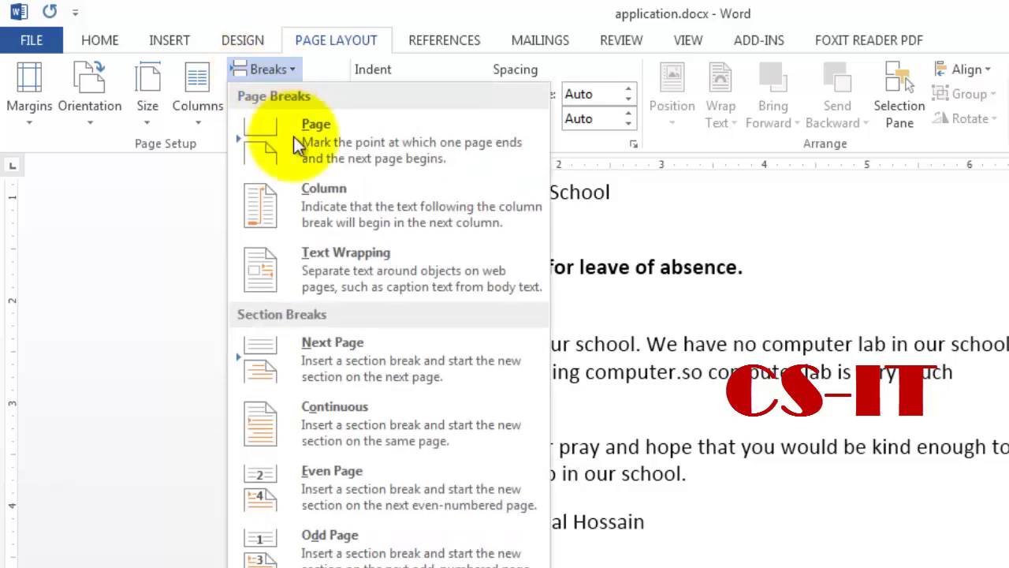
pyautogui.click(335, 265)
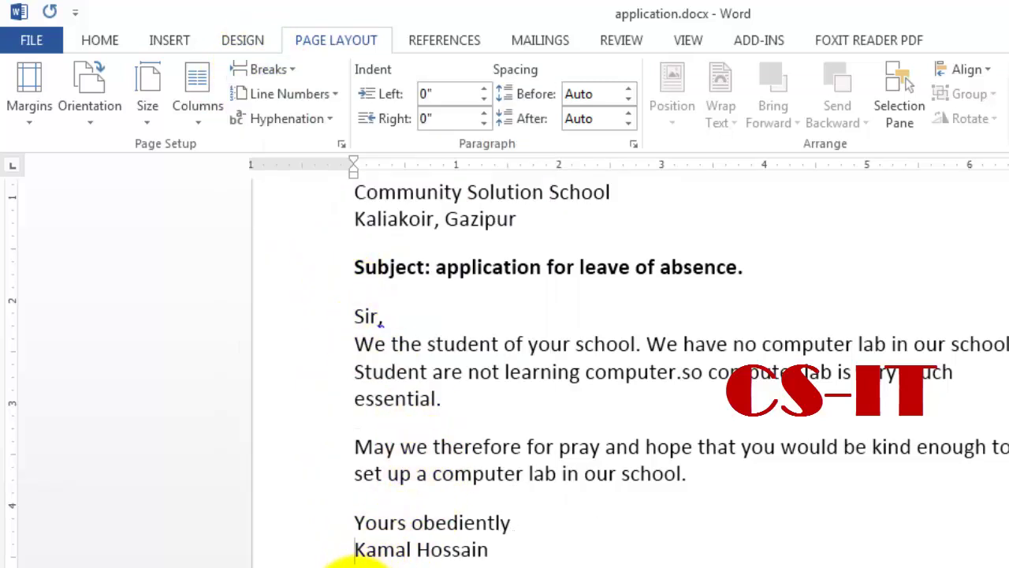
pyautogui.click(285, 73)
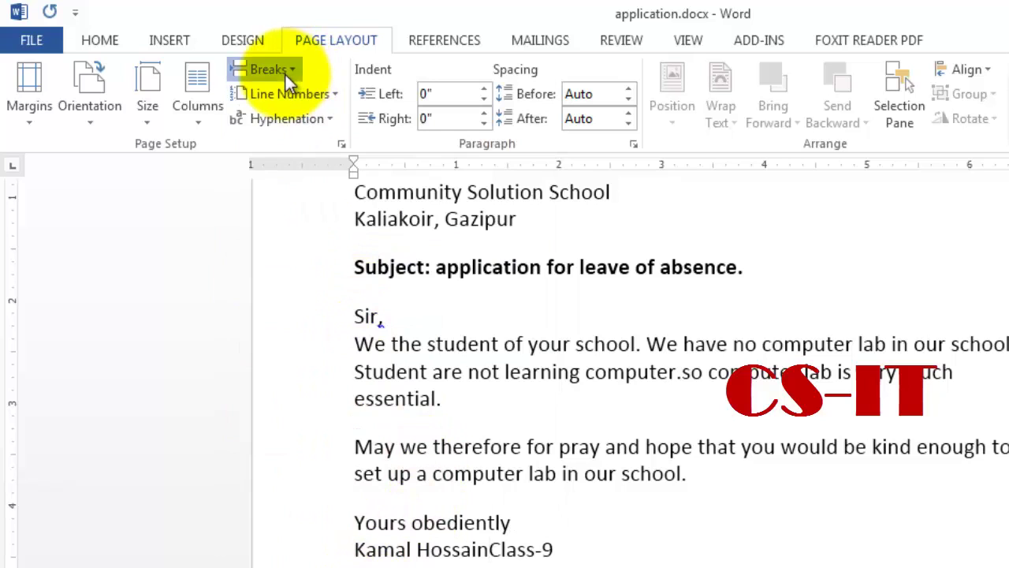
pyautogui.click(330, 268)
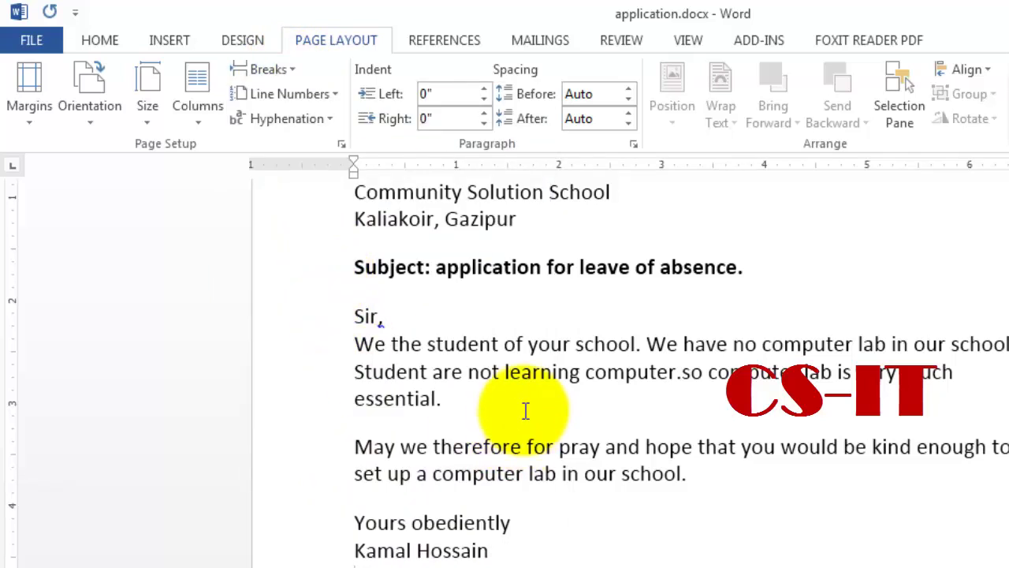
pyautogui.scroll(2, 505, 417)
pyautogui.scroll(2, 520, 497)
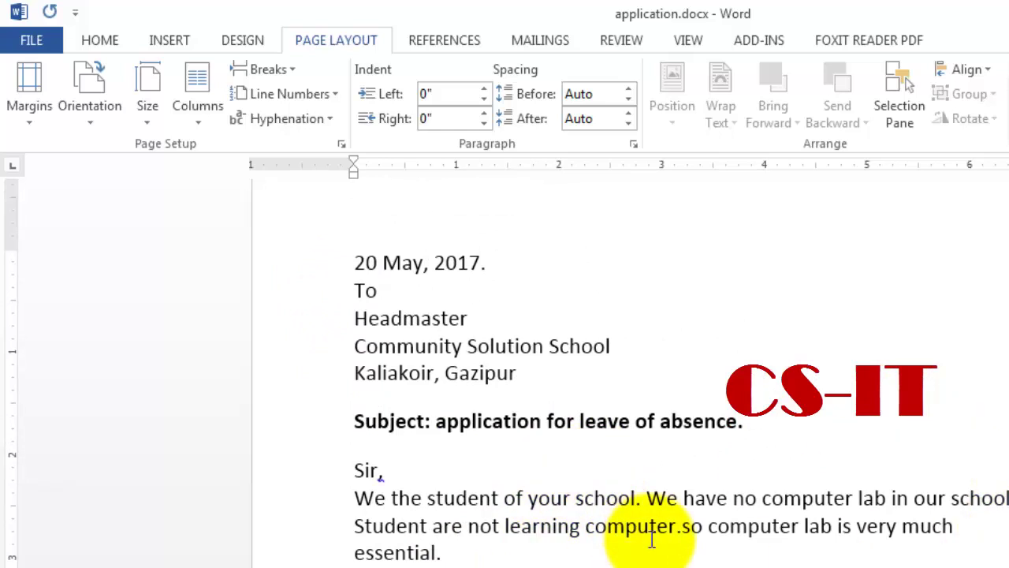
pyautogui.scroll(-2, 451, 395)
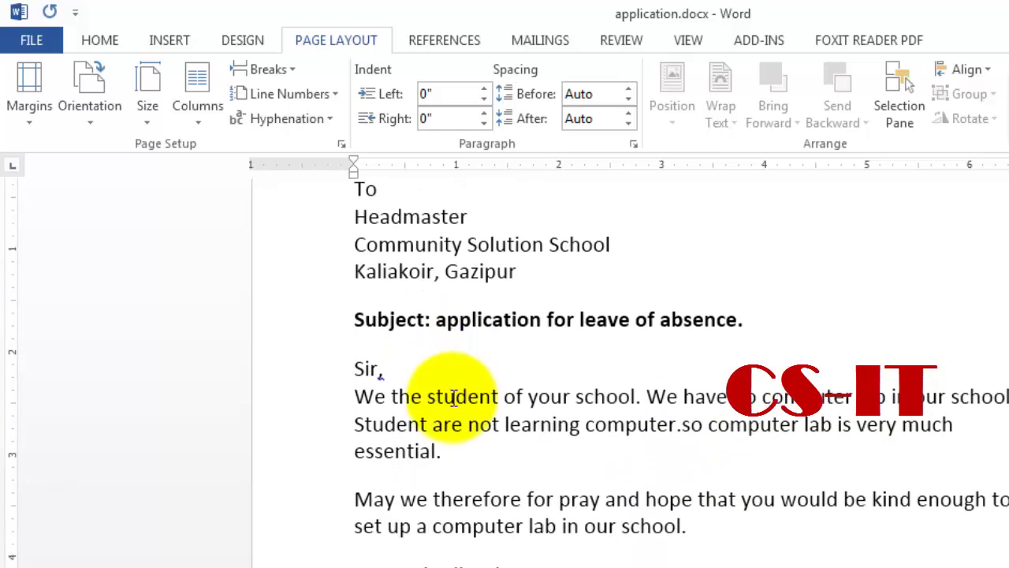
pyautogui.scroll(3, 473, 417)
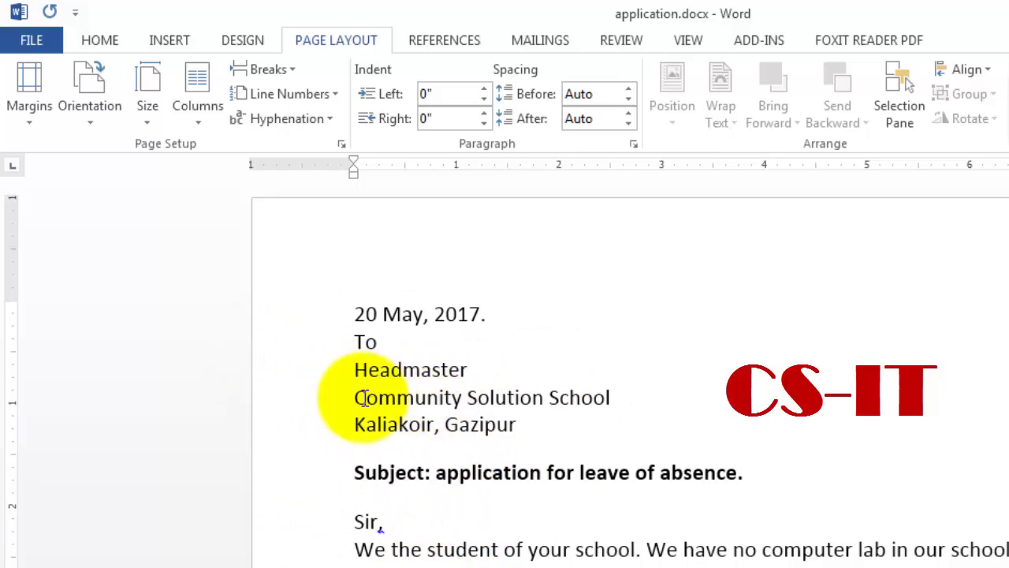
pyautogui.scroll(-2, 410, 410)
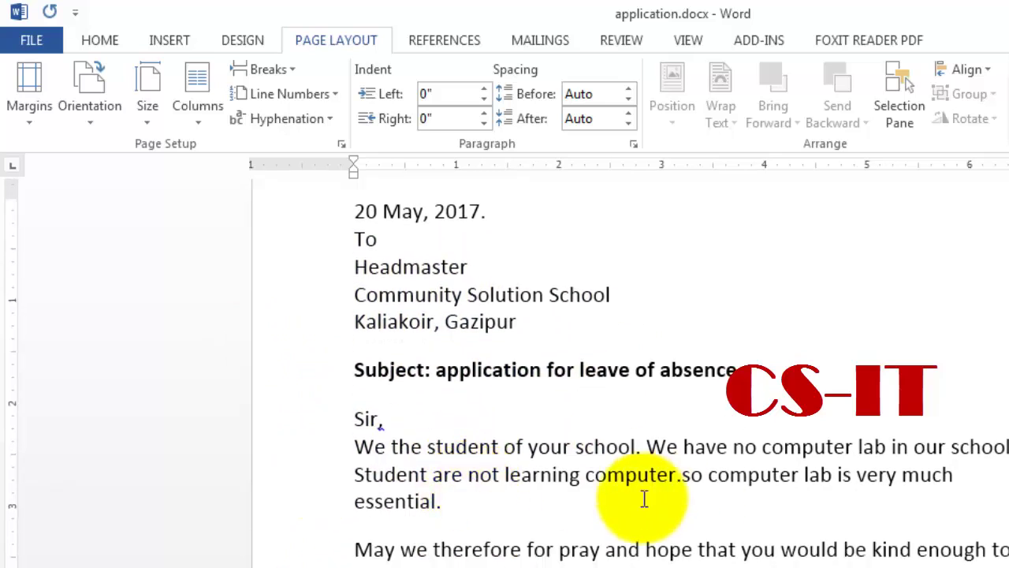
pyautogui.moveTo(349, 419); pyautogui.dragTo(405, 418)
pyautogui.click(382, 419)
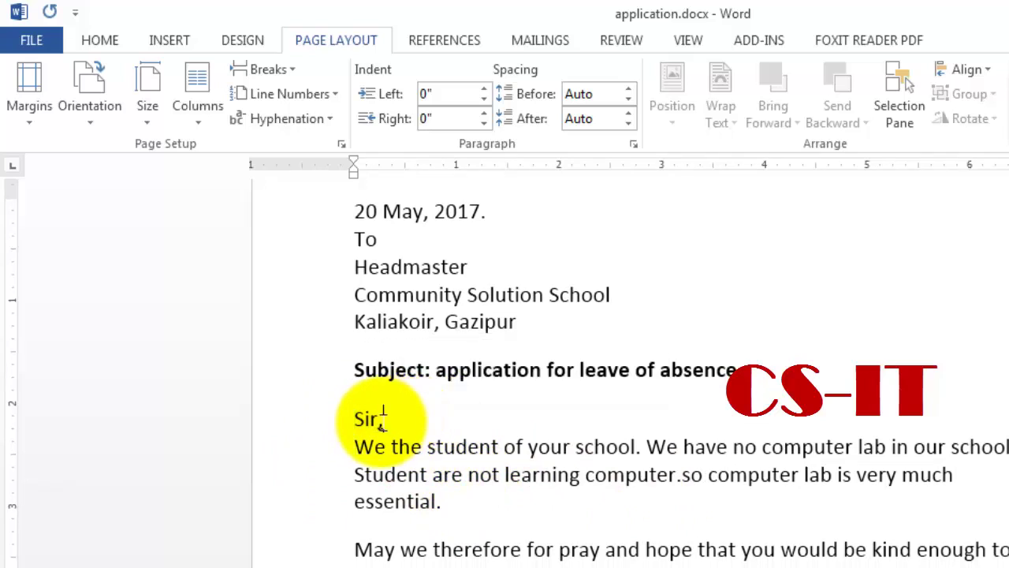
pyautogui.rightClick(376, 421)
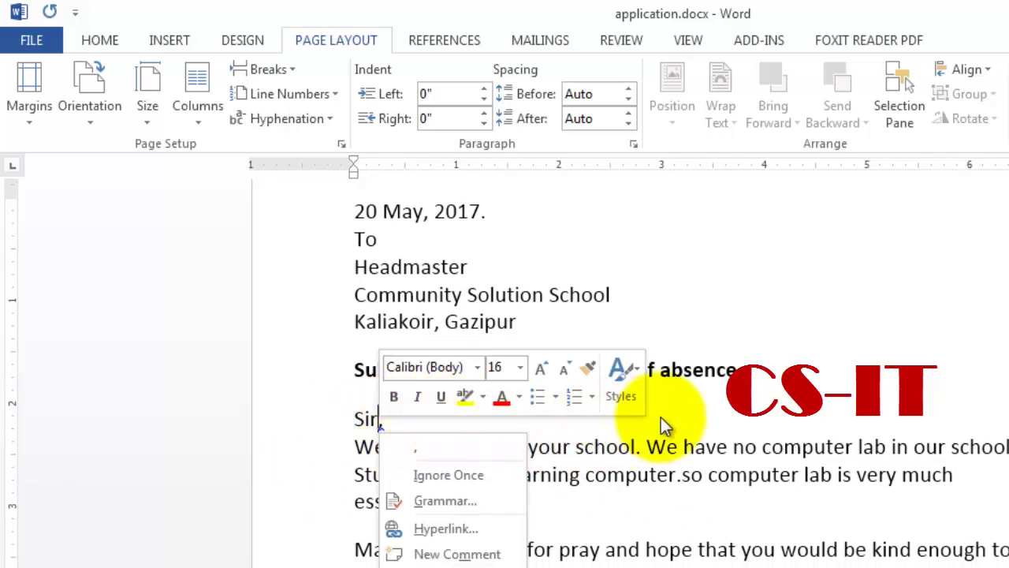
pyautogui.press('Escape')
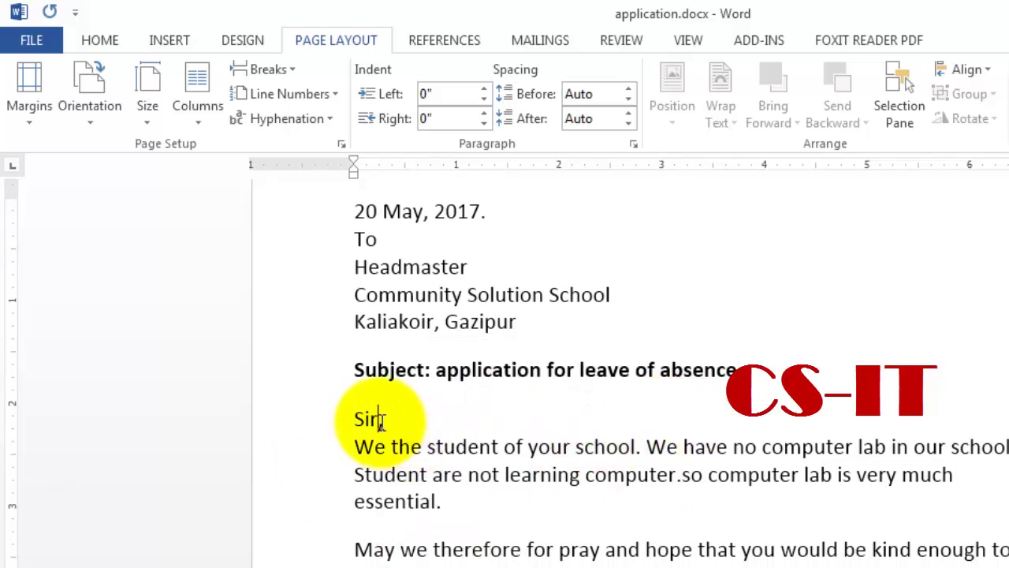
pyautogui.rightClick(380, 422)
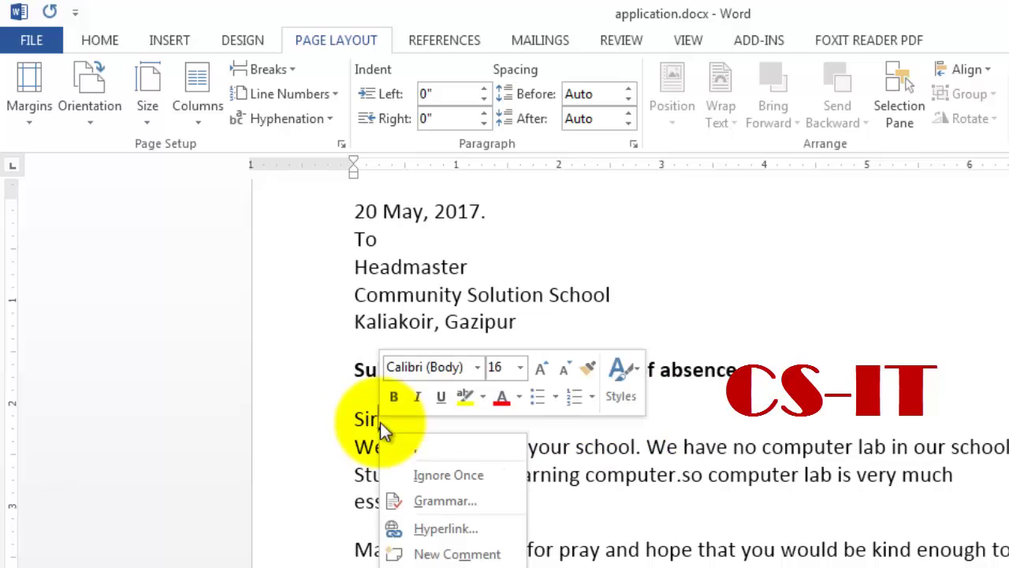
pyautogui.click(428, 449)
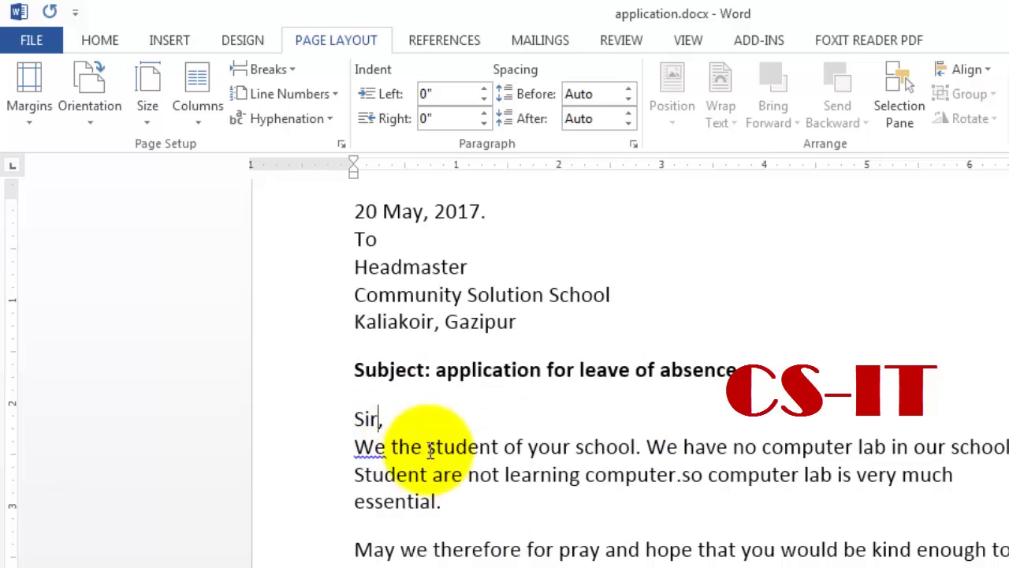
pyautogui.rightClick(371, 449)
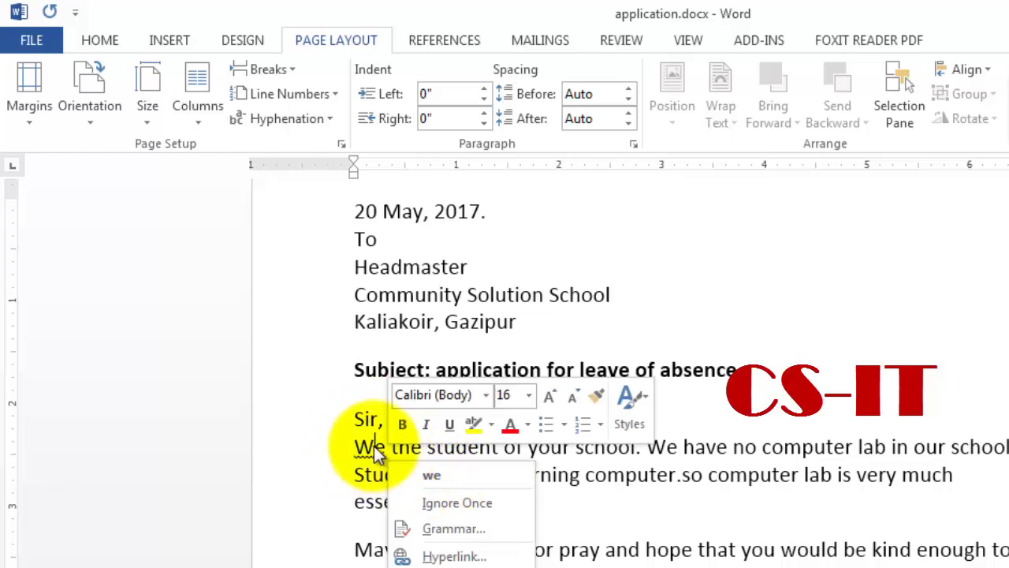
pyautogui.click(607, 512)
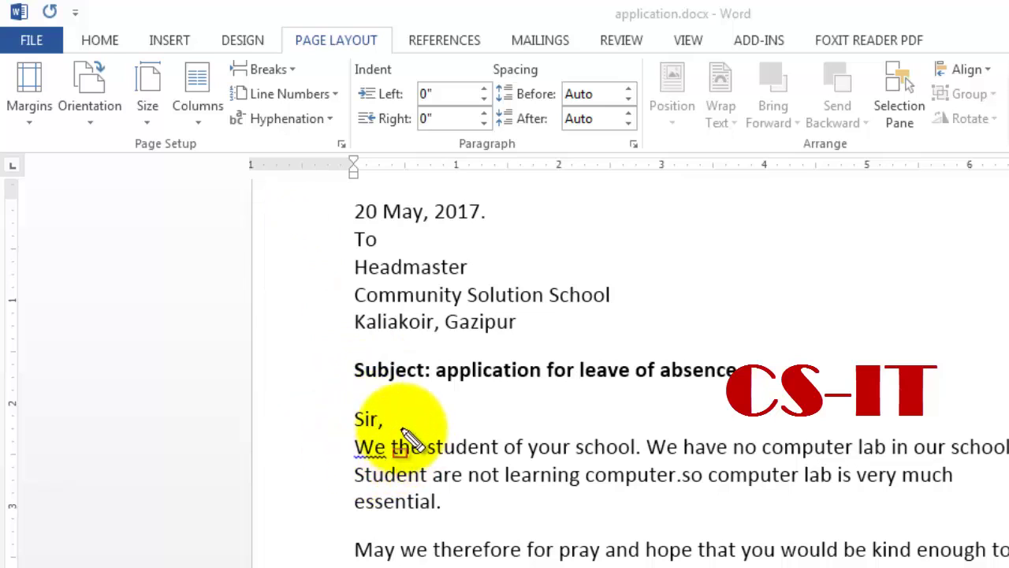
pyautogui.moveTo(341, 405); pyautogui.dragTo(393, 431)
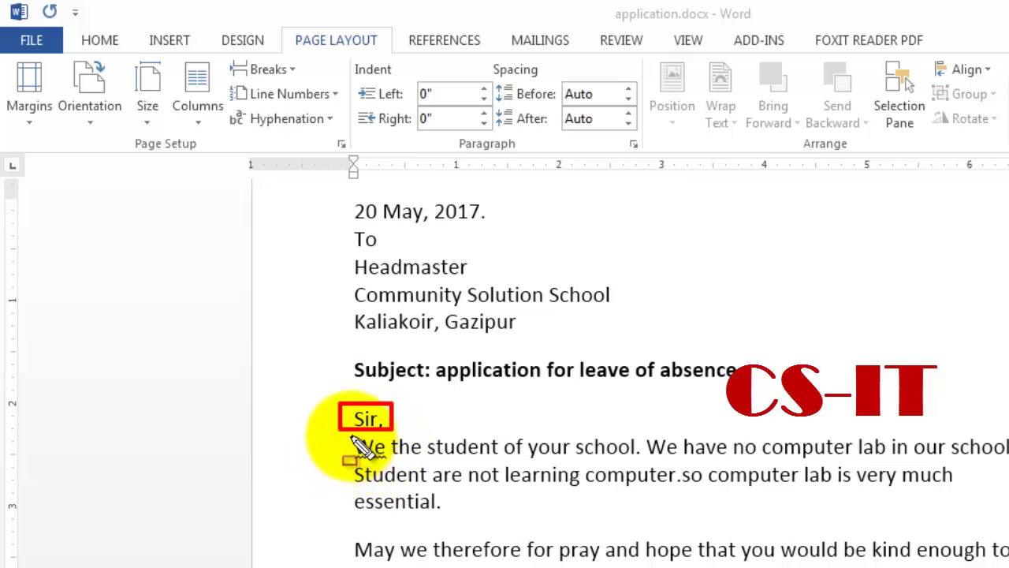
pyautogui.moveTo(350, 434)
pyautogui.mouseDown()
pyautogui.moveTo(383, 465)
pyautogui.moveTo(517, 495)
pyautogui.moveTo(1008, 482)
pyautogui.mouseUp()
pyautogui.press('Escape')
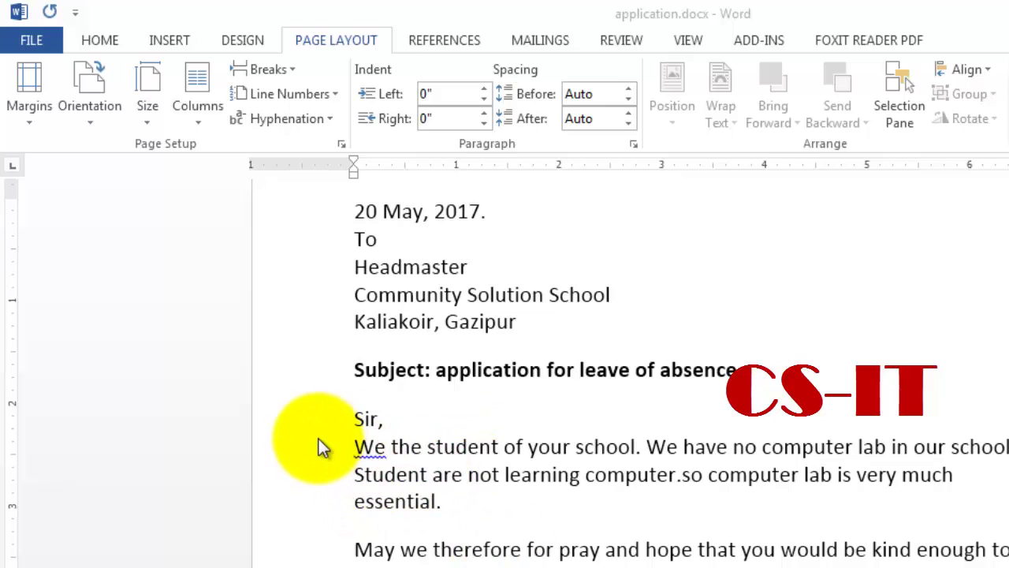
pyautogui.moveTo(322, 427); pyautogui.dragTo(438, 496)
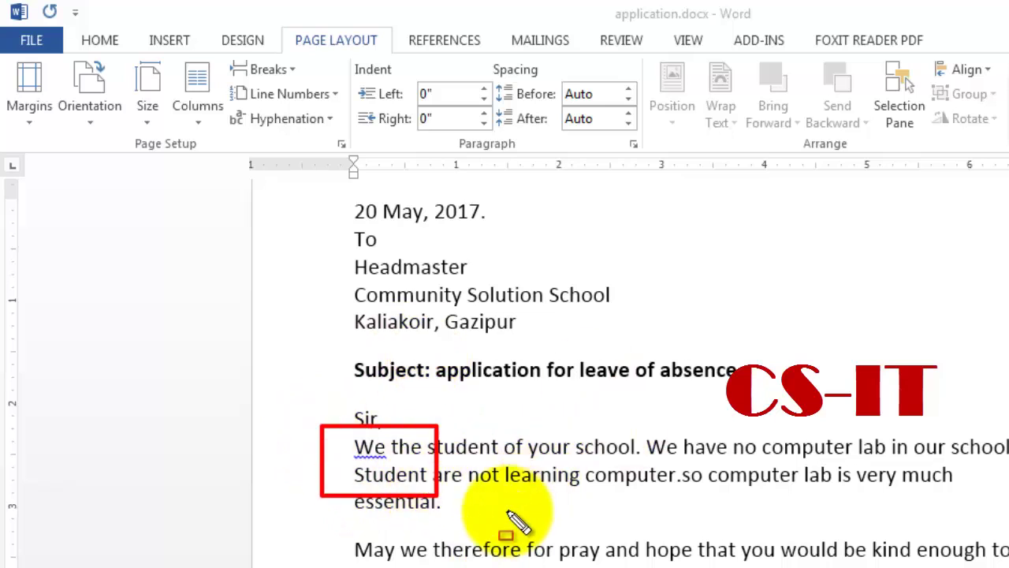
pyautogui.press('Escape')
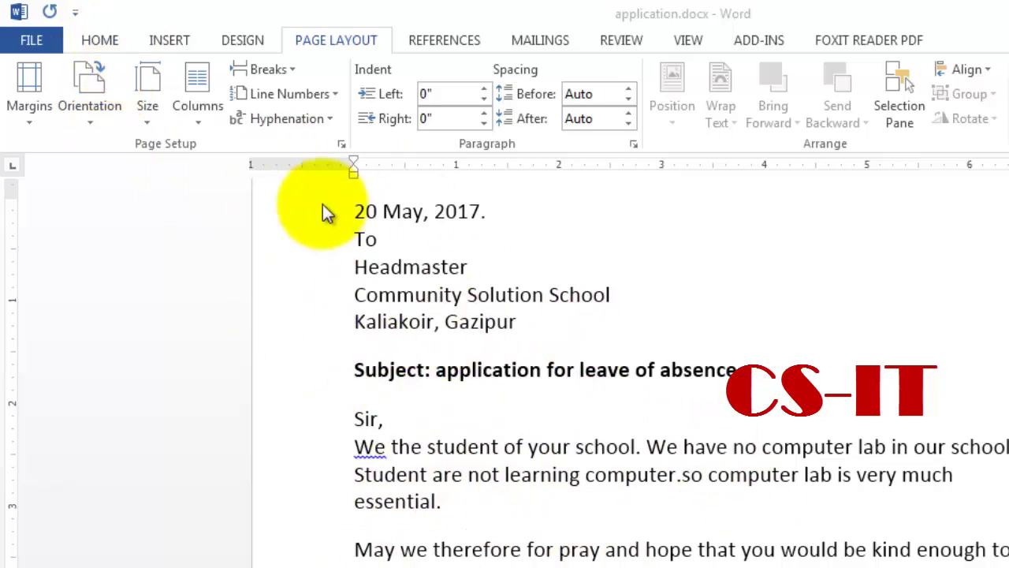
# Switch to the HOME tab and scroll through the letter to review it.
pyautogui.click(99, 41)
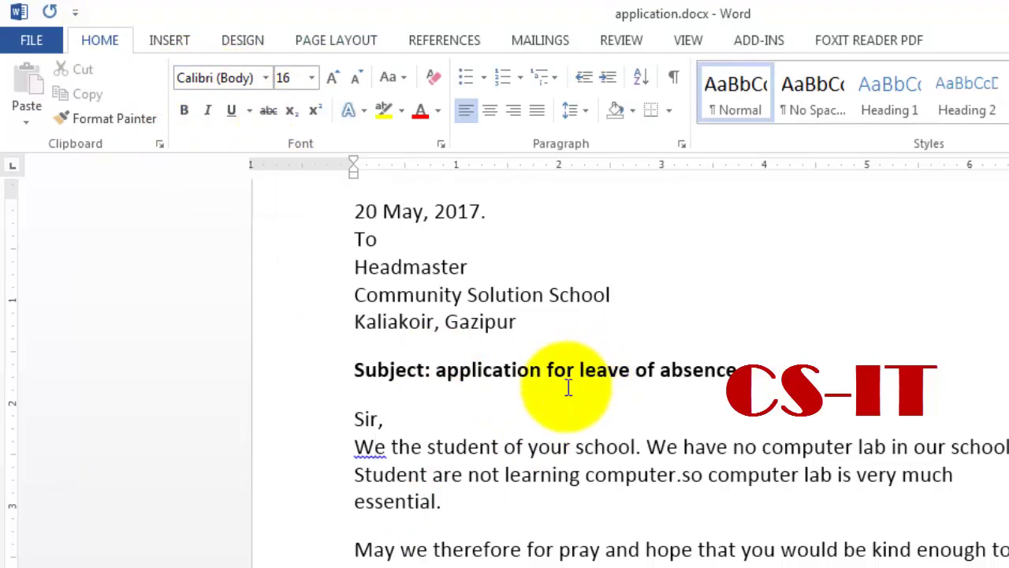
pyautogui.scroll(2, 568, 386)
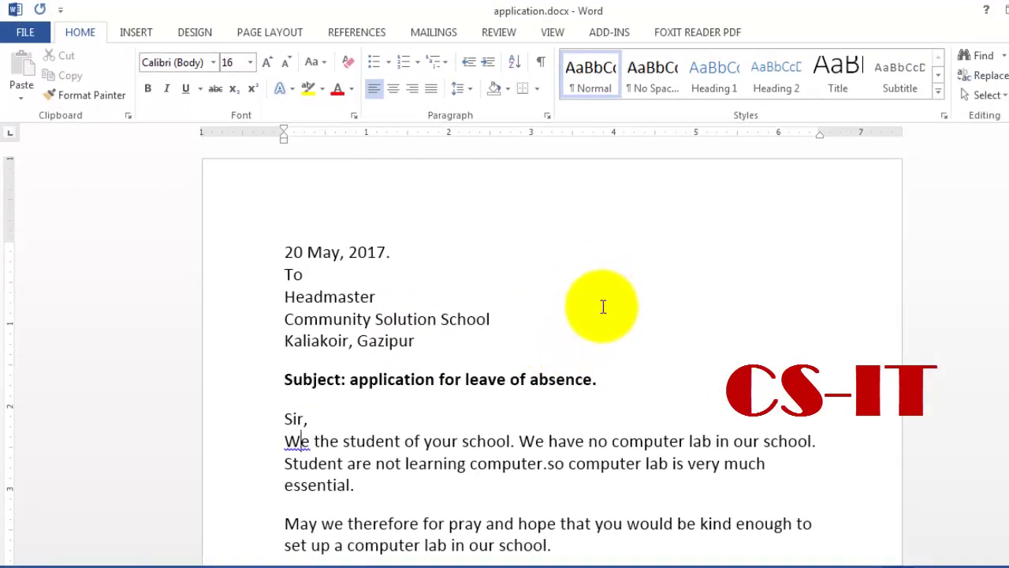
pyautogui.scroll(-3, 405, 355)
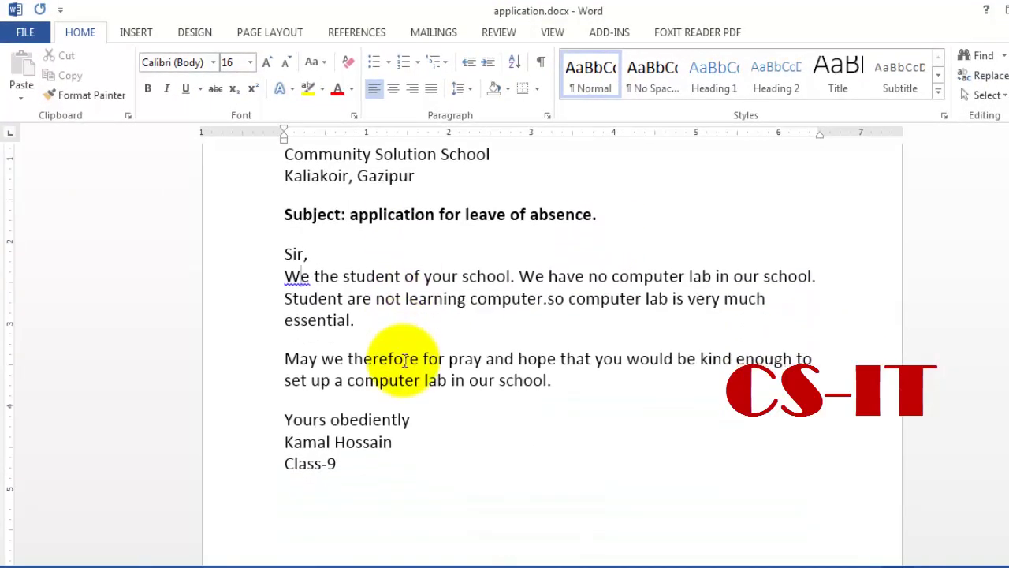
pyautogui.scroll(2, 405, 361)
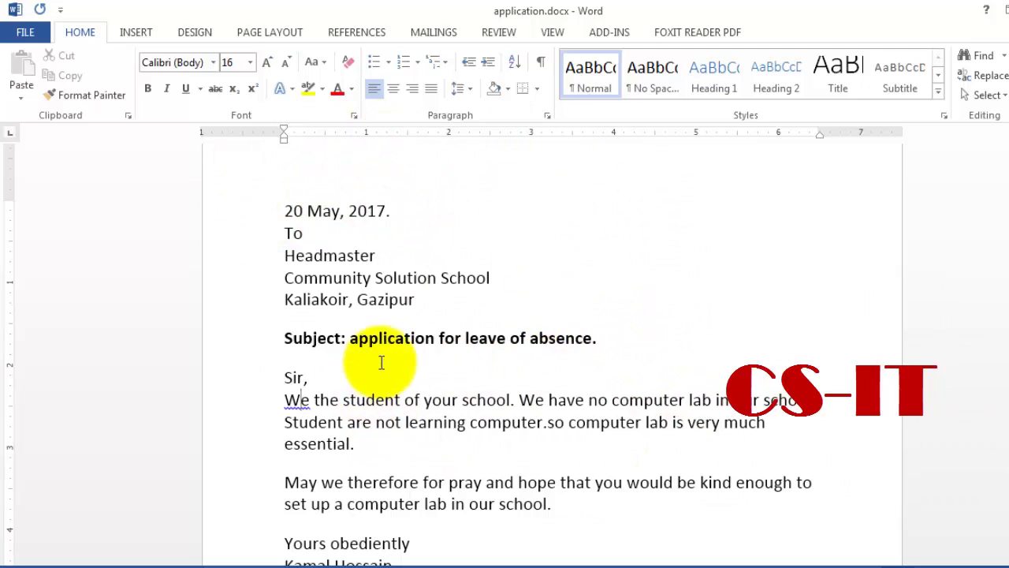
pyautogui.scroll(-1, 402, 406)
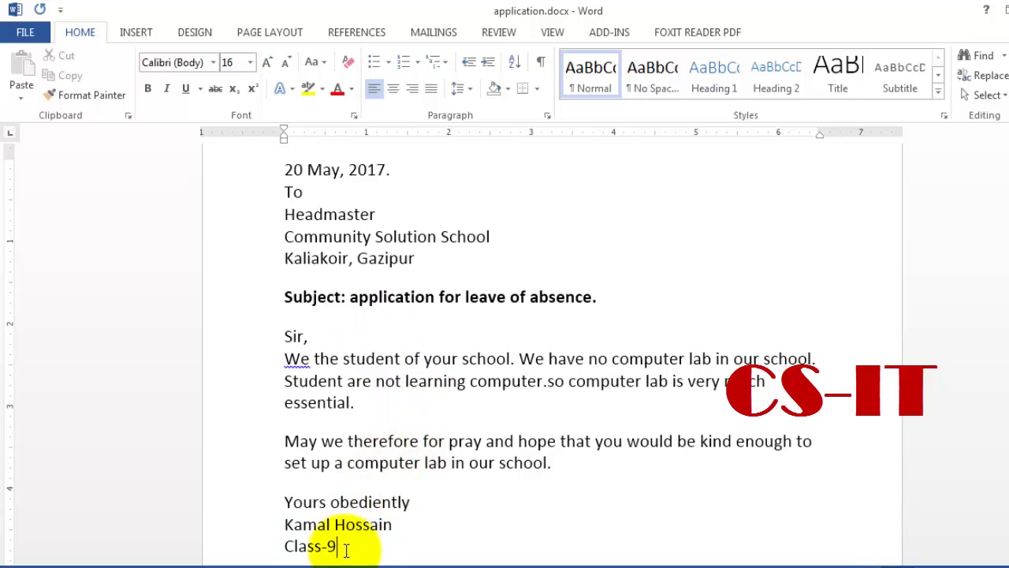
pyautogui.moveTo(344, 549); pyautogui.dragTo(244, 153)
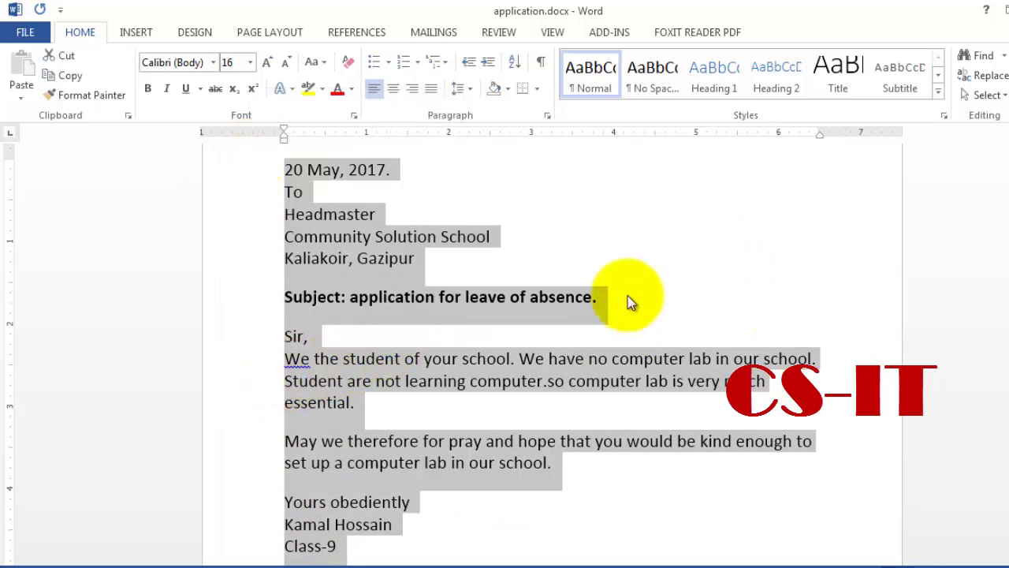
pyautogui.click(591, 236)
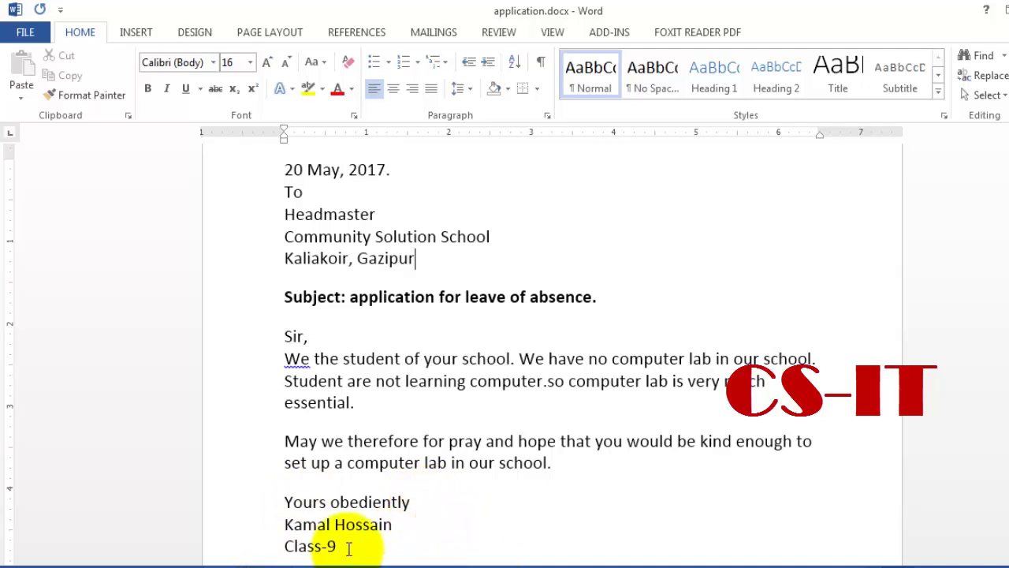
pyautogui.scroll(-1, 368, 492)
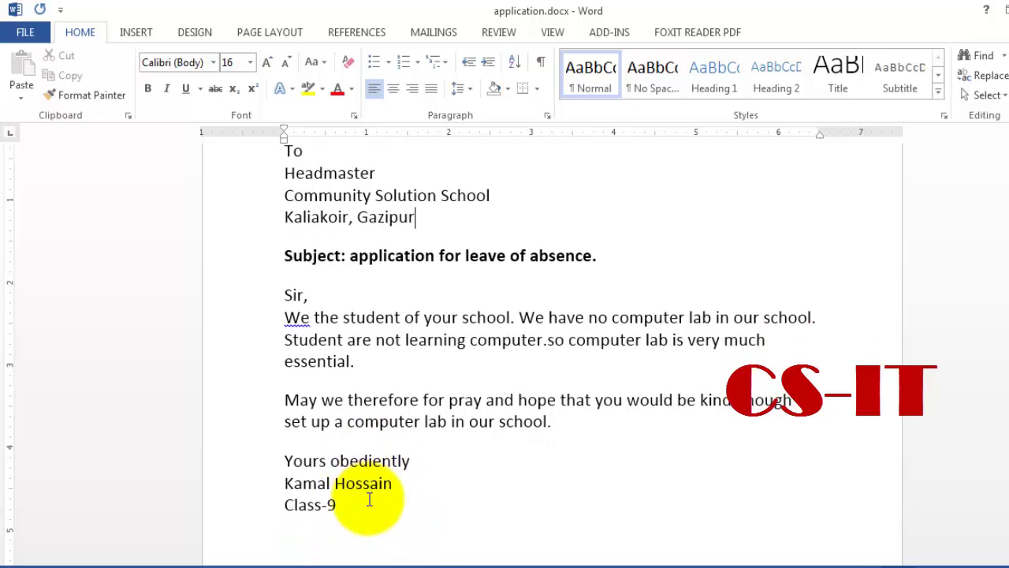
pyautogui.scroll(1, 369, 502)
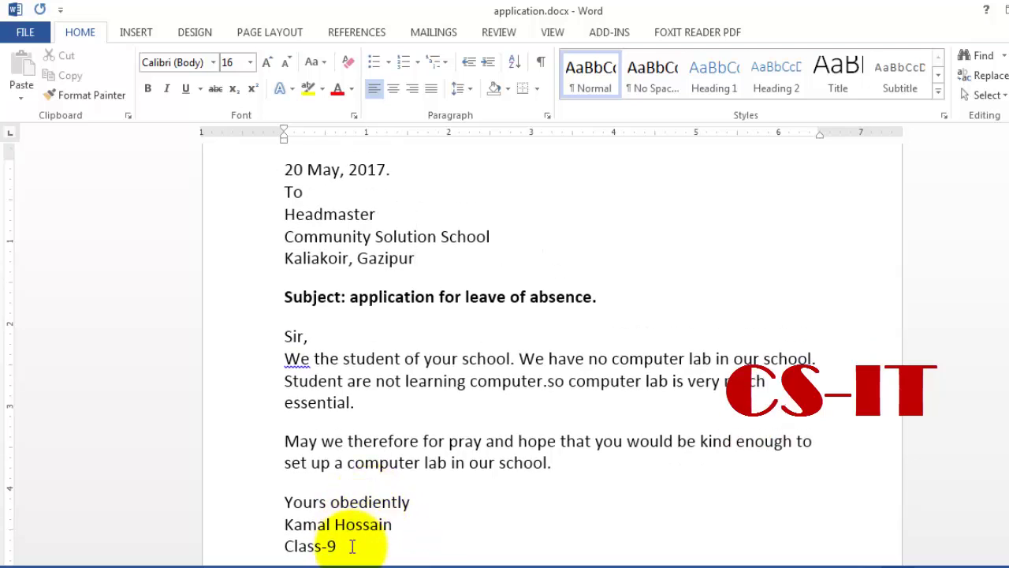
# Apply the Times New Roman font to the entire letter.
pyautogui.moveTo(346, 546); pyautogui.dragTo(240, 169)
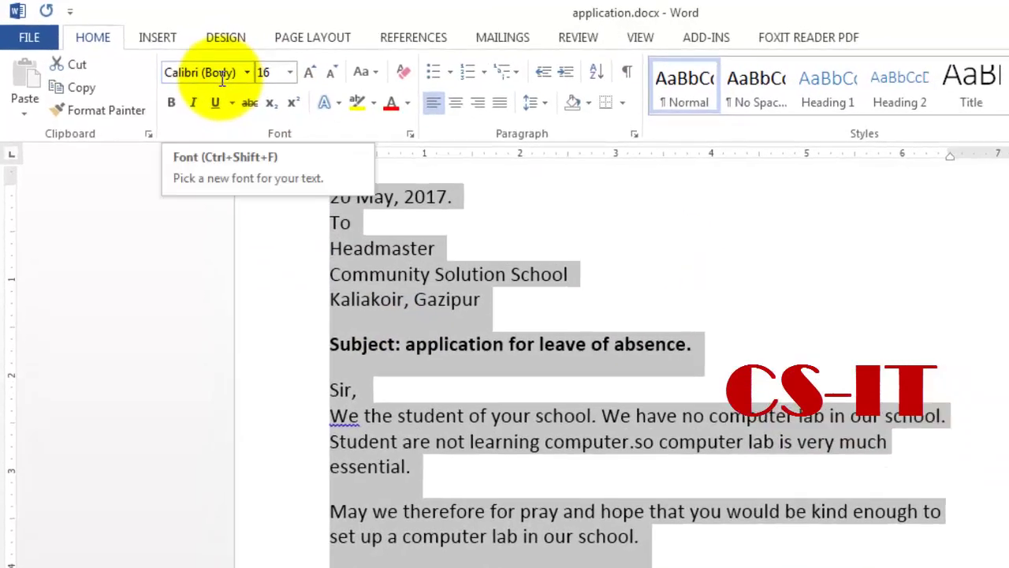
pyautogui.click(203, 63)
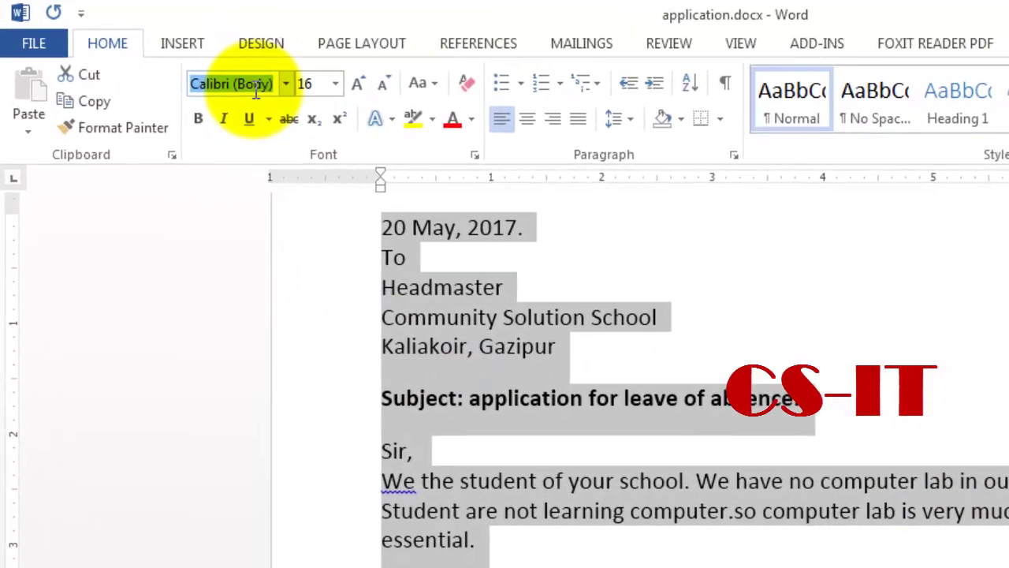
pyautogui.write('Tim')
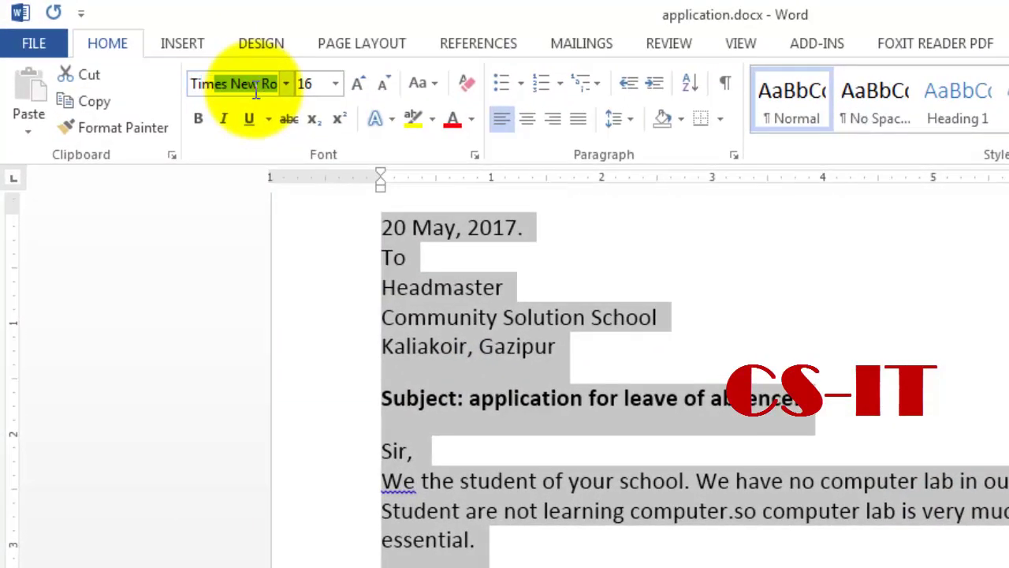
pyautogui.write('es')
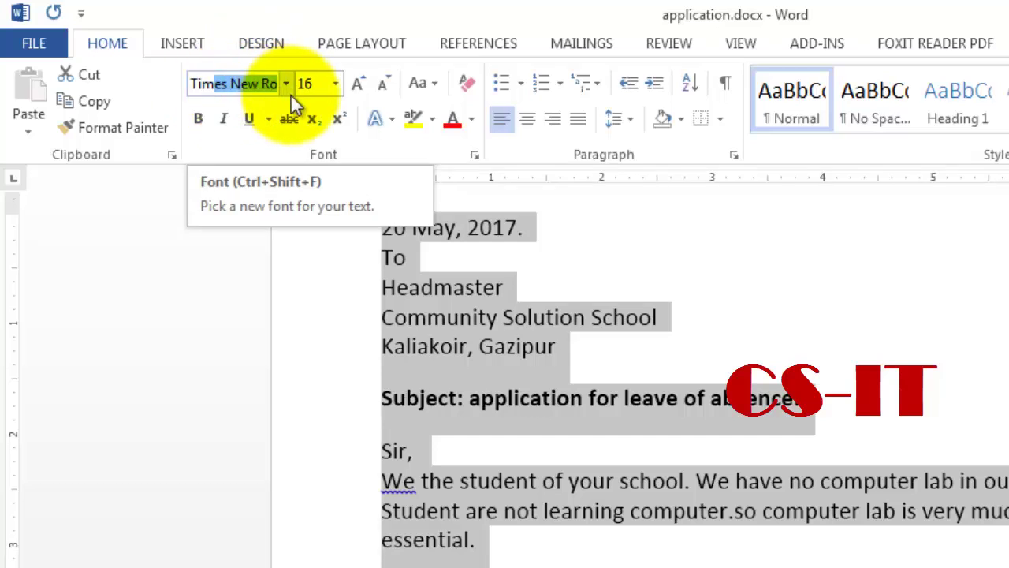
pyautogui.press('Return')
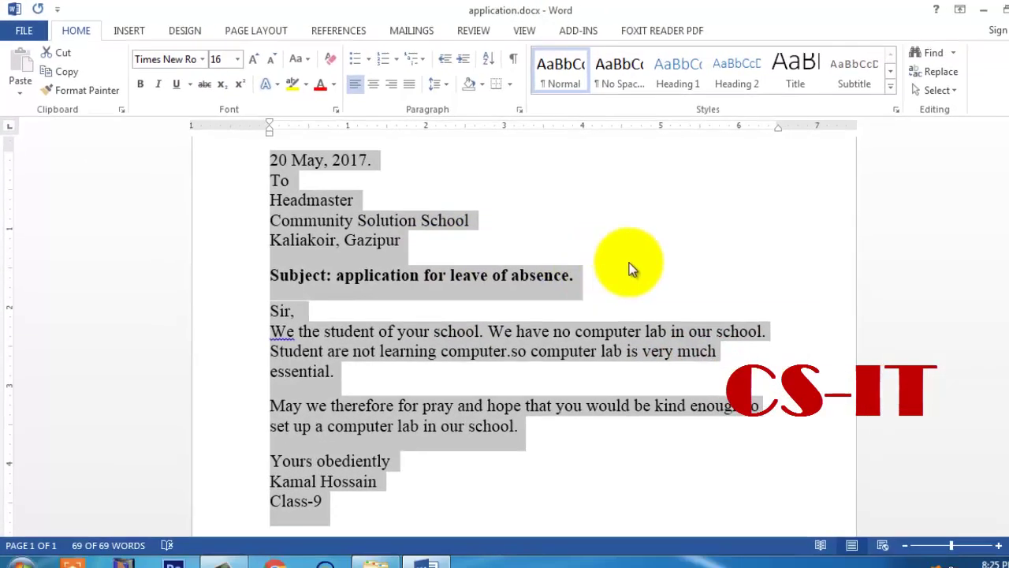
pyautogui.click(497, 251)
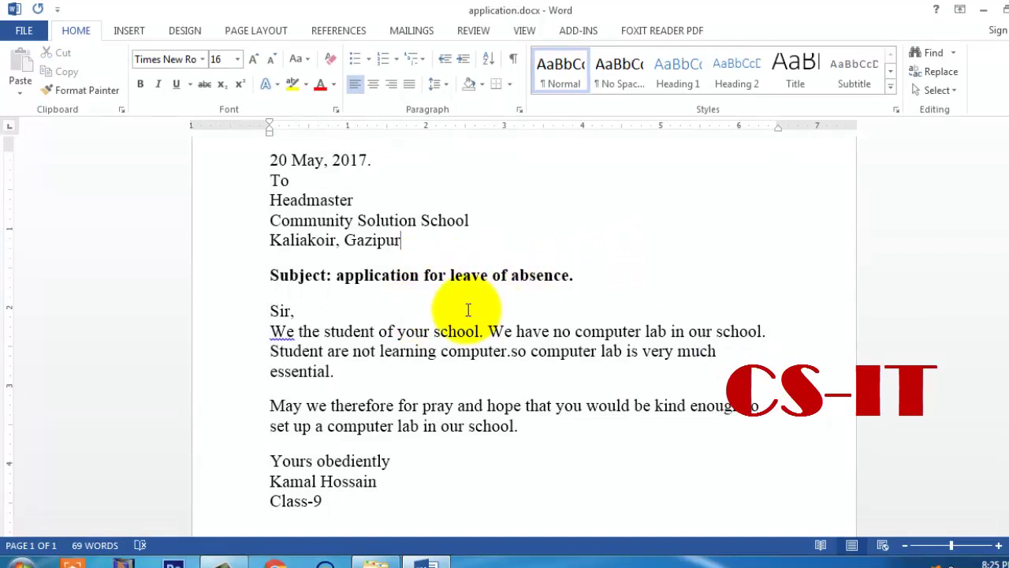
# Check the font list without changing anything, then select the subject text.
pyautogui.scroll(1, 468, 305)
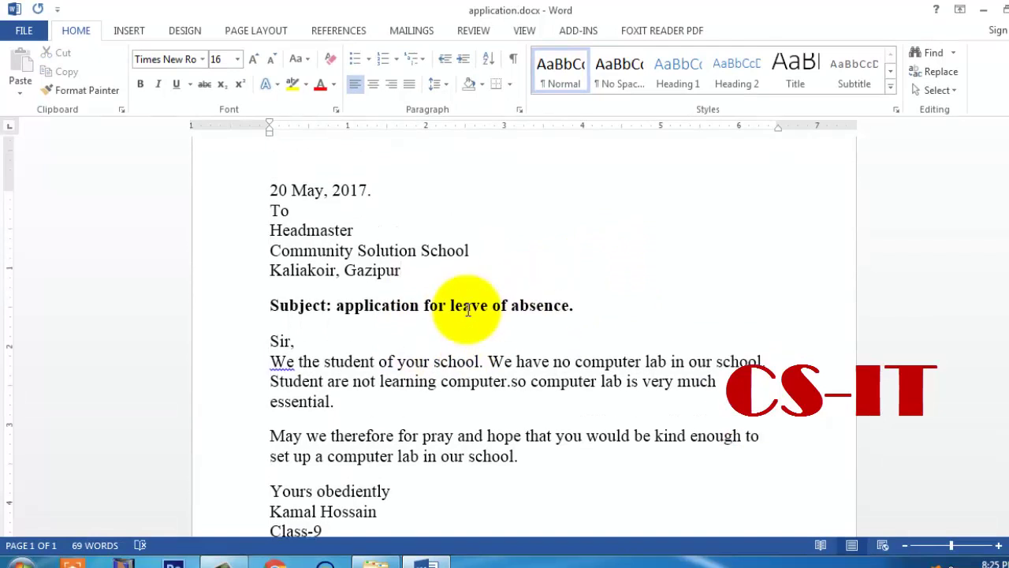
pyautogui.click(201, 59)
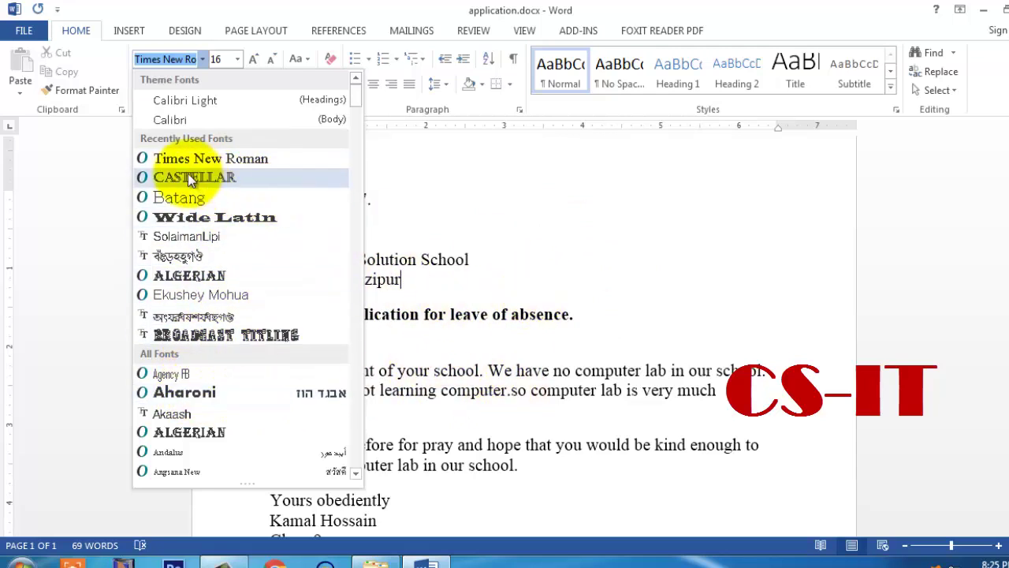
pyautogui.press('Escape')
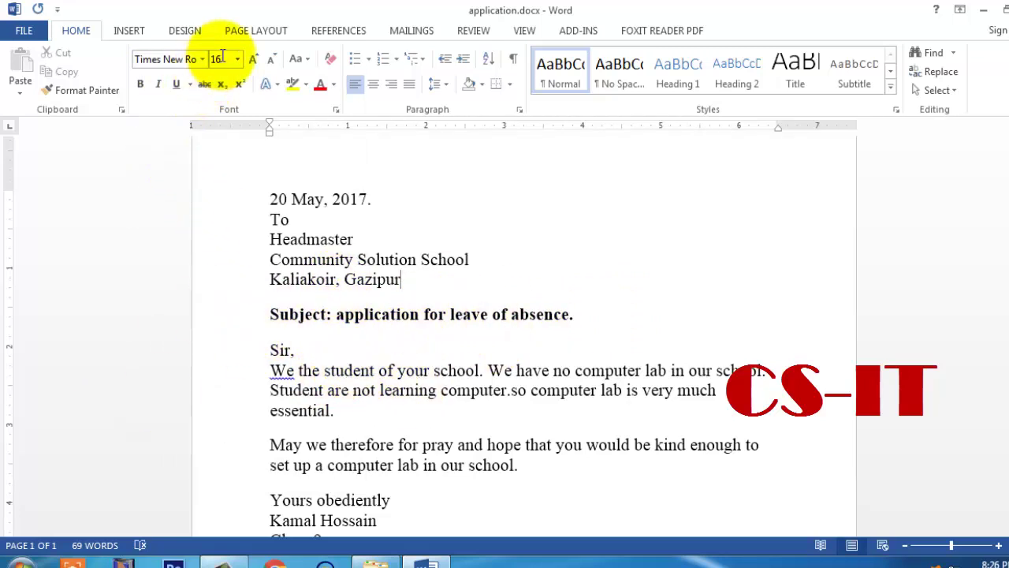
pyautogui.moveTo(574, 314); pyautogui.dragTo(260, 313)
# Select the subject line and try Grow/Shrink Font sizes, ending at 12 pt.
pyautogui.click(440, 349)
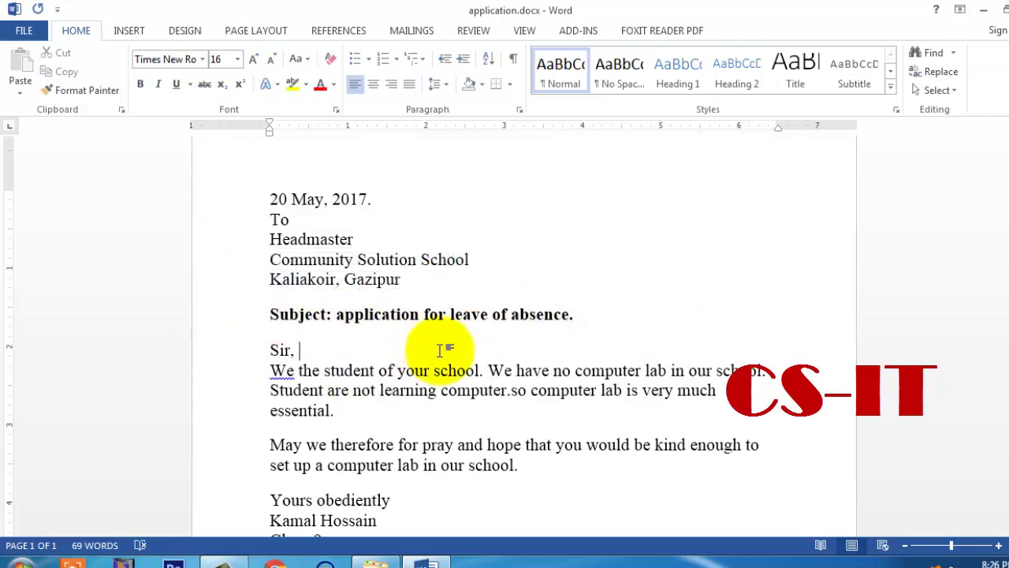
pyautogui.click(239, 323)
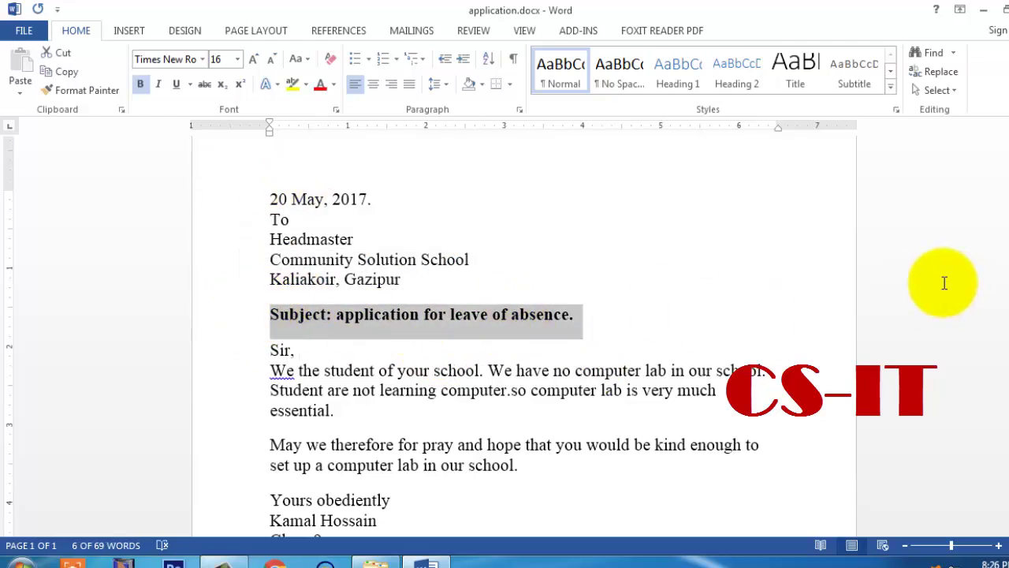
pyautogui.click(254, 59)
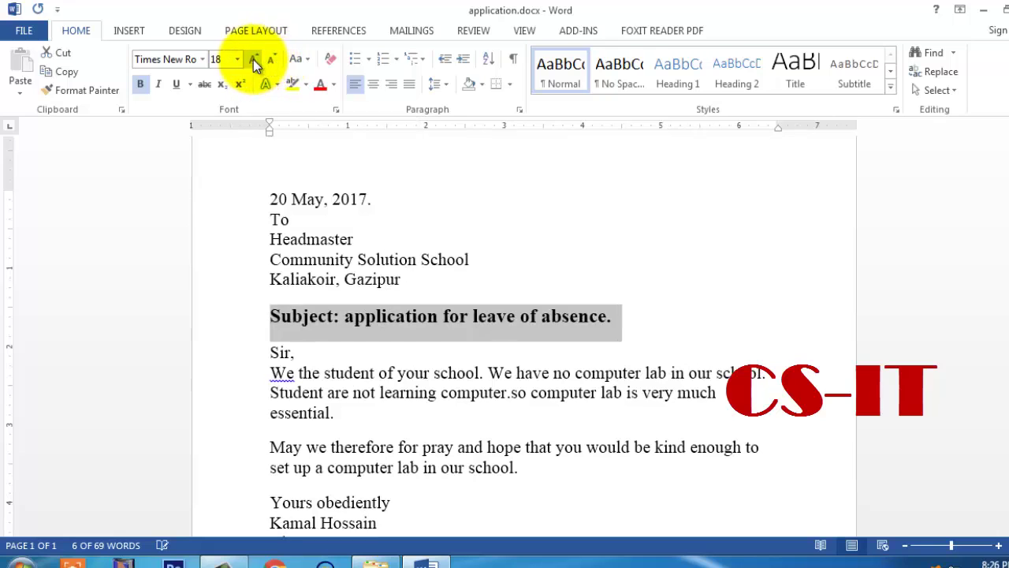
pyautogui.click(253, 60)
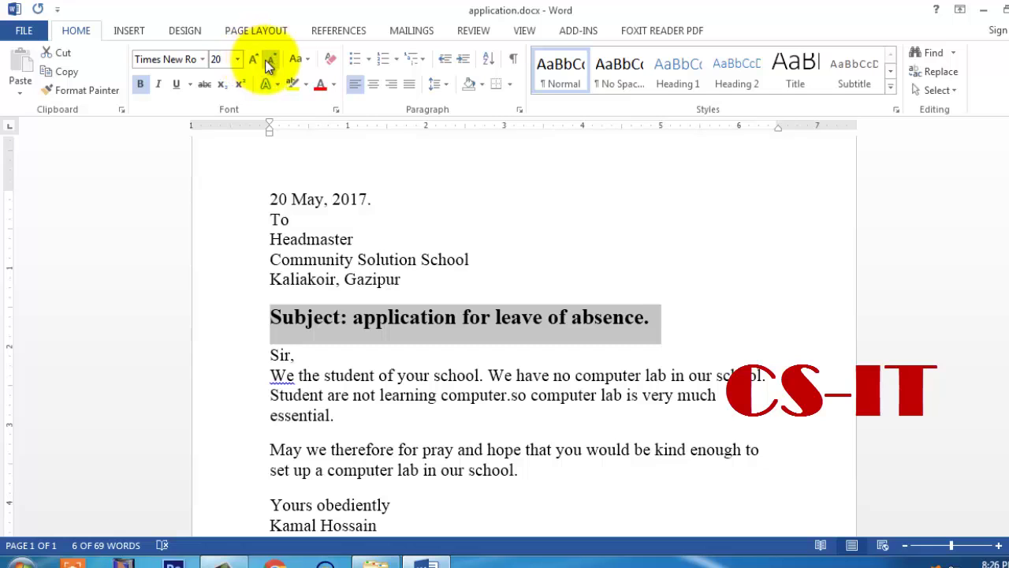
pyautogui.click(273, 59)
pyautogui.click(274, 60)
pyautogui.click(273, 62)
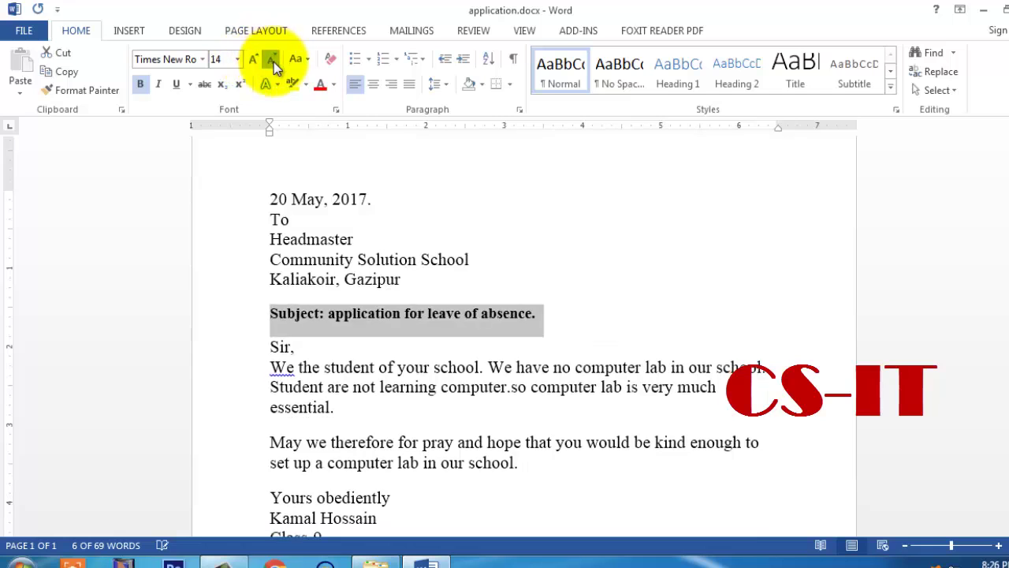
pyautogui.click(274, 61)
pyautogui.click(273, 62)
pyautogui.click(254, 58)
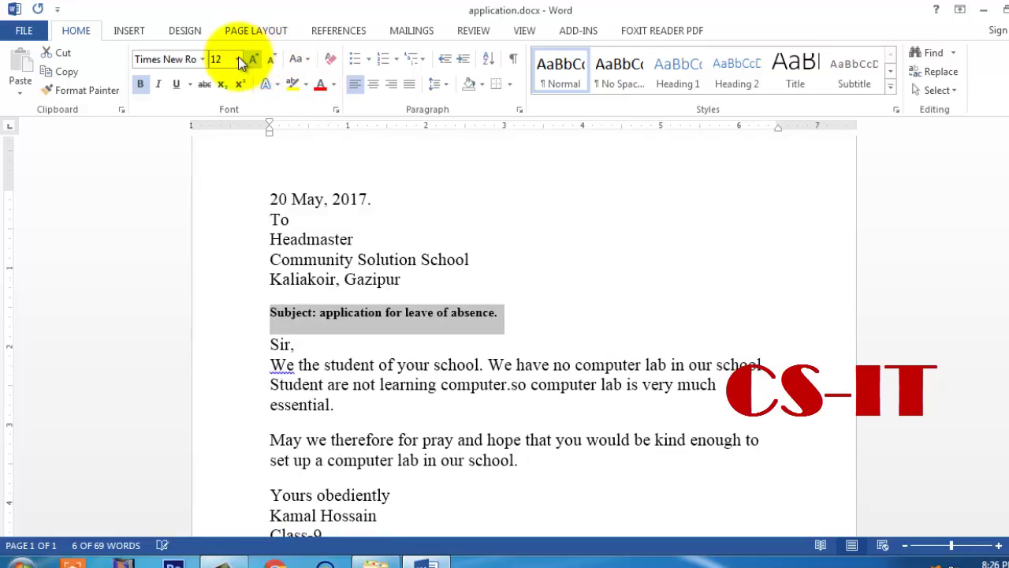
# Size the subject line to 18 pt, then 24 pt from the font size list.
pyautogui.click(229, 58)
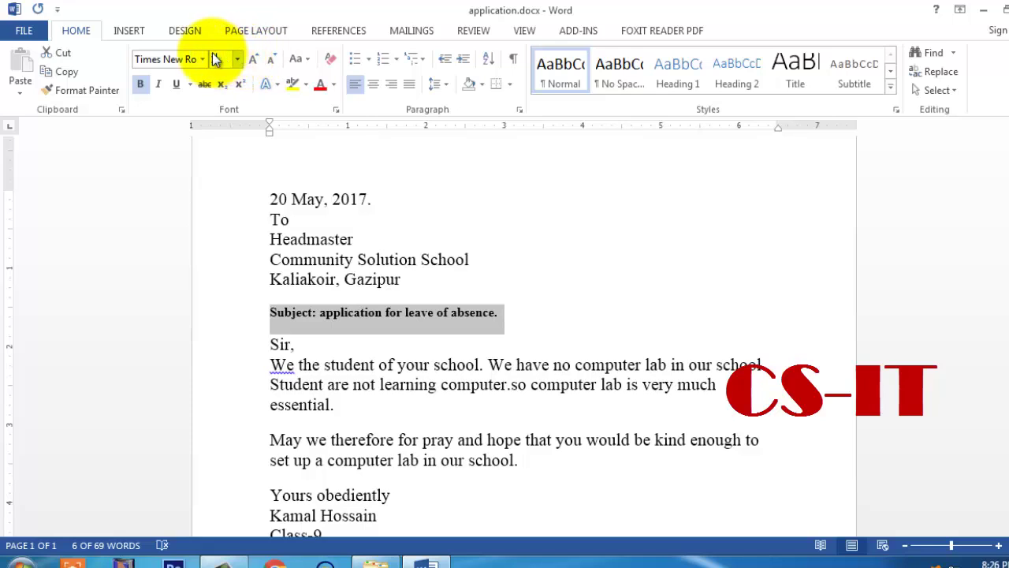
pyautogui.write('18')
pyautogui.press('Return')
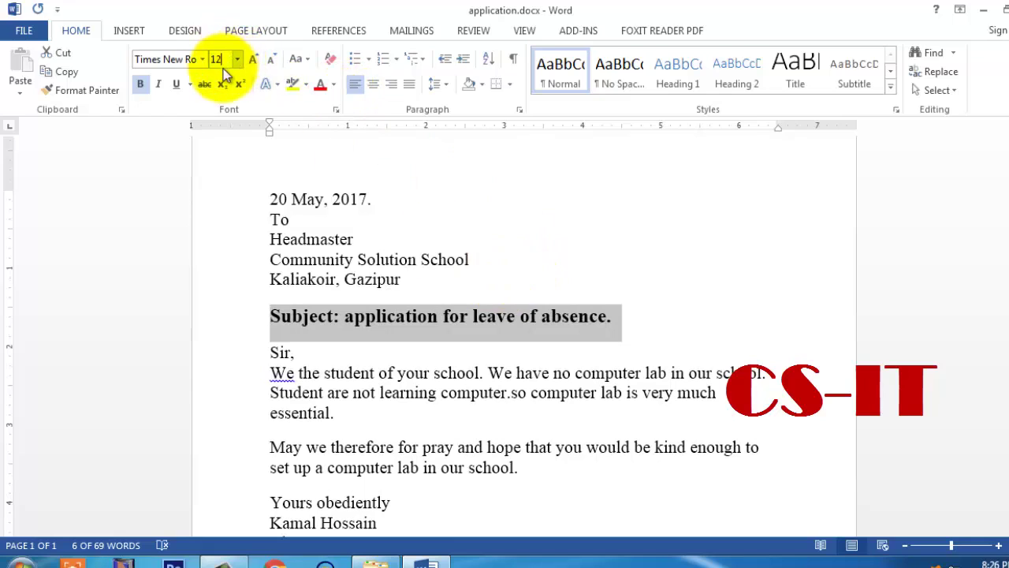
pyautogui.click(224, 74)
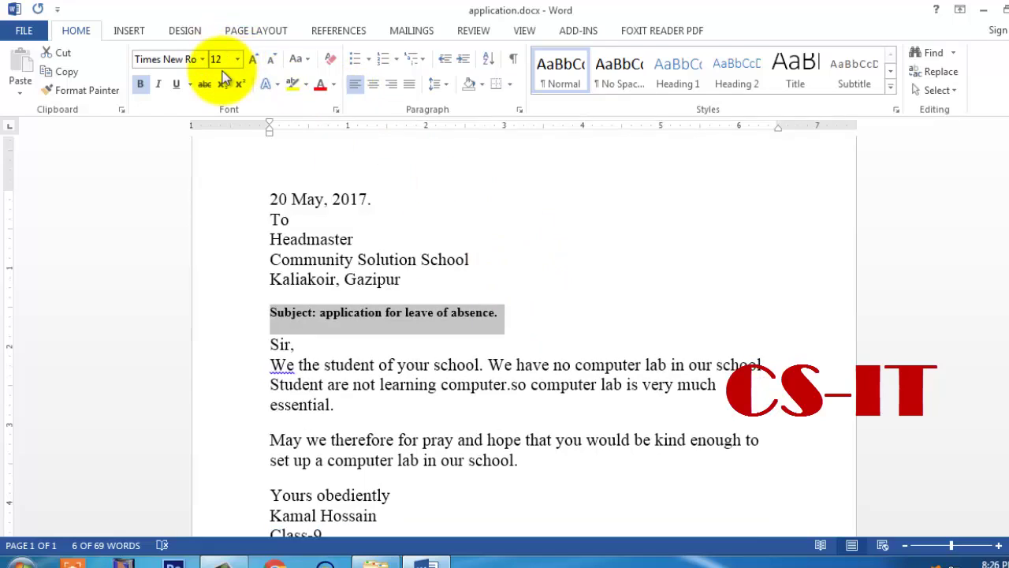
pyautogui.click(238, 61)
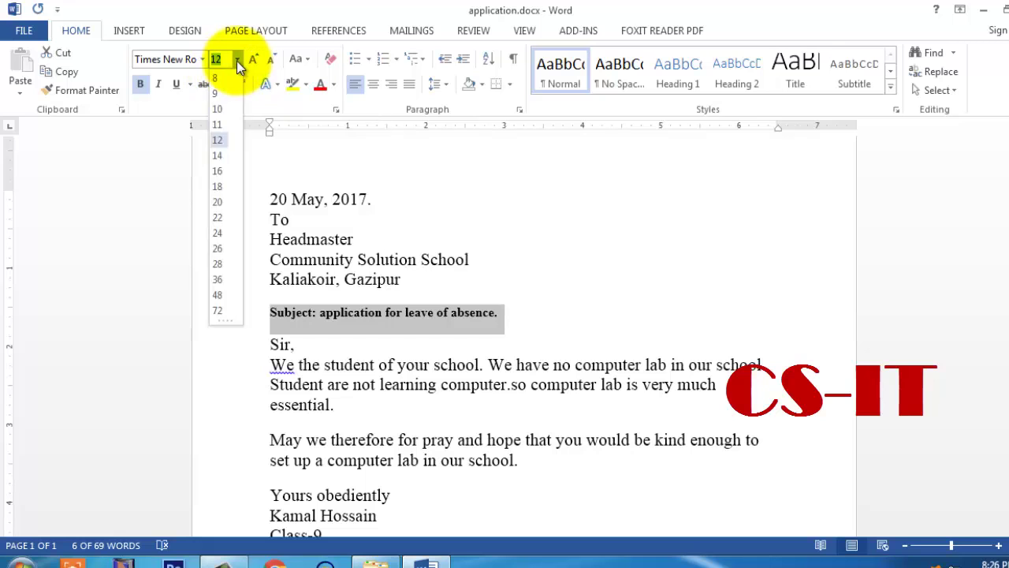
pyautogui.click(220, 233)
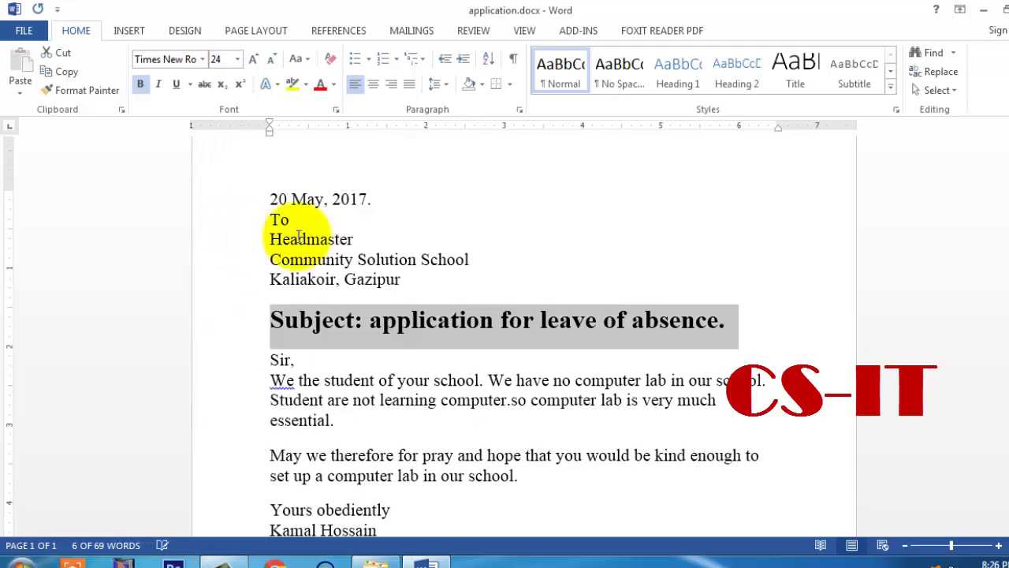
pyautogui.click(484, 339)
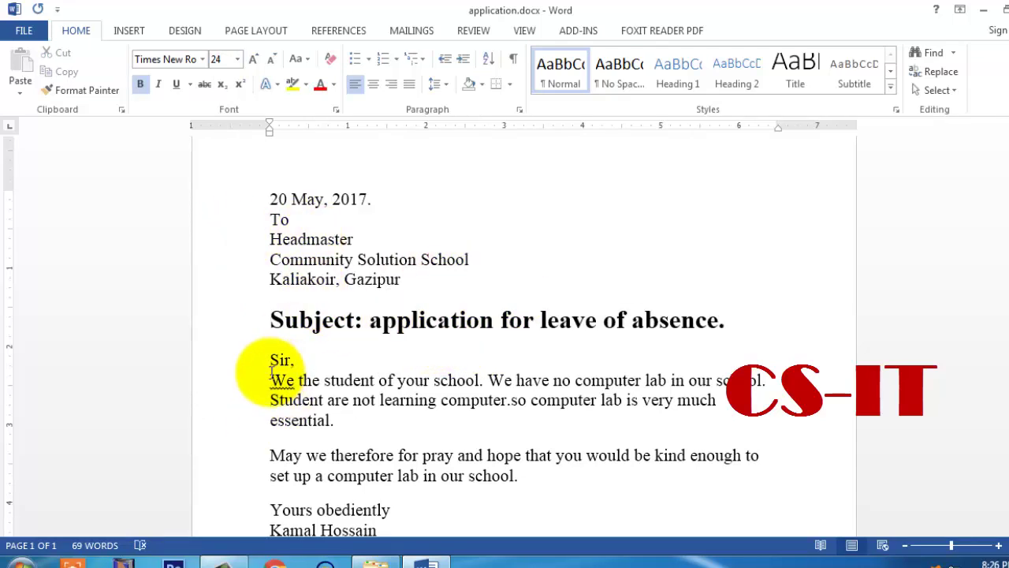
# Underline the subject text that follows "Subject:" in the letter.
pyautogui.moveTo(257, 354); pyautogui.dragTo(423, 444)
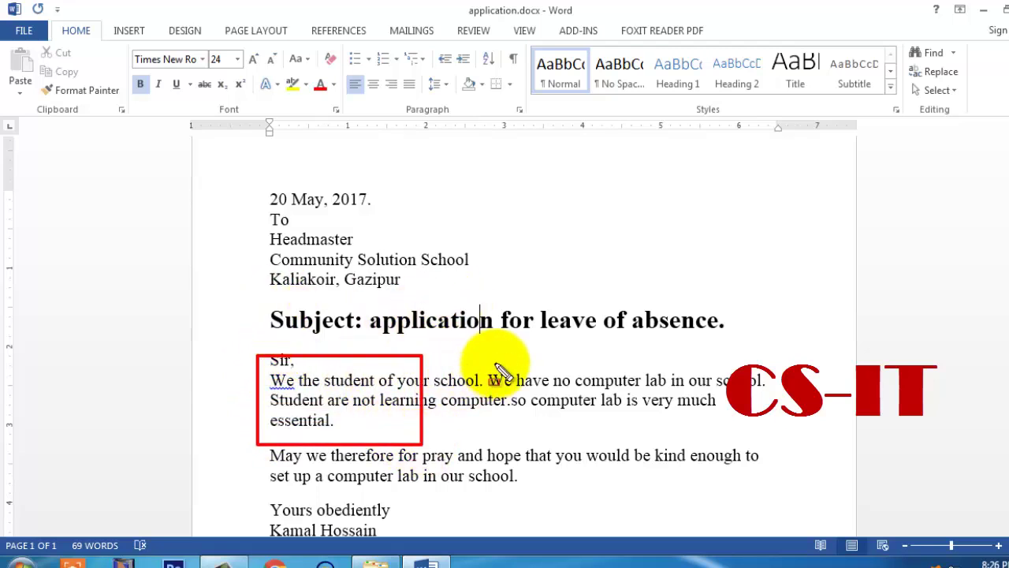
pyautogui.press('Escape')
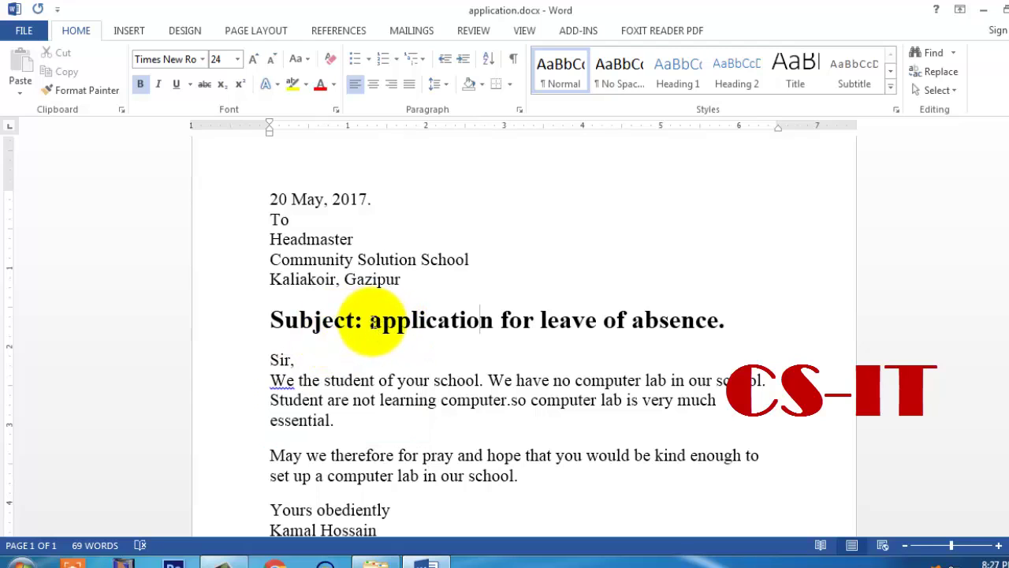
pyautogui.doubleClick(372, 323)
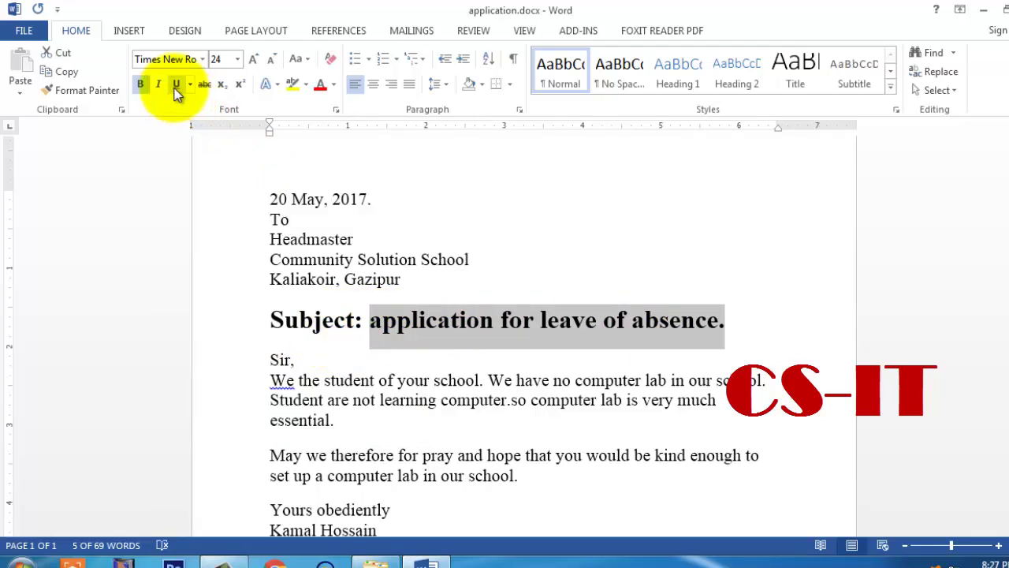
pyautogui.click(176, 85)
pyautogui.click(538, 349)
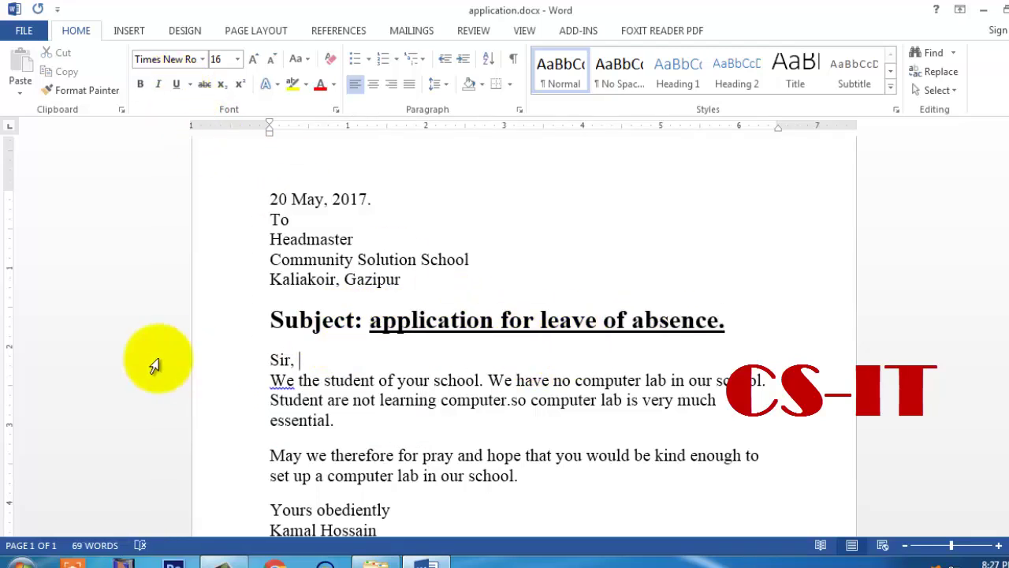
# Save application.docx with the underlined 24 pt bold subject line.
pyautogui.scroll(-1, 447, 277)
pyautogui.scroll(2, 448, 281)
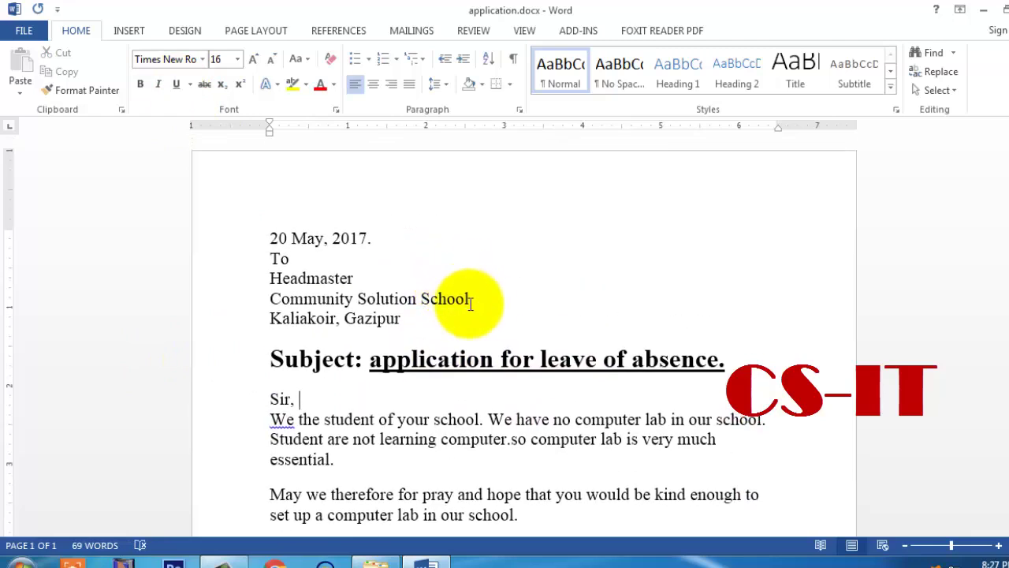
pyautogui.scroll(-5, 470, 303)
pyautogui.scroll(5, 439, 231)
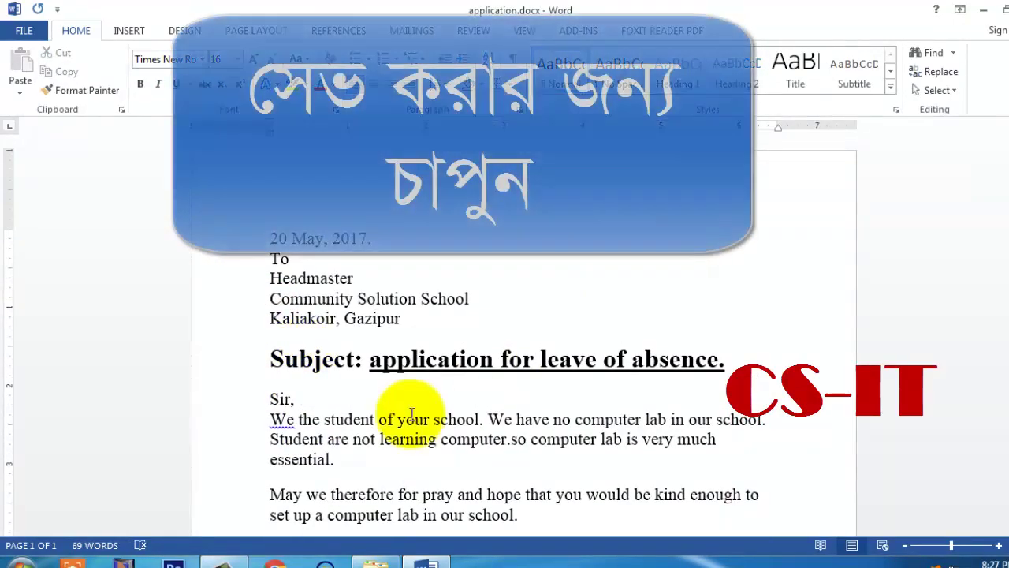
pyautogui.hotkey('ctrl', 's')
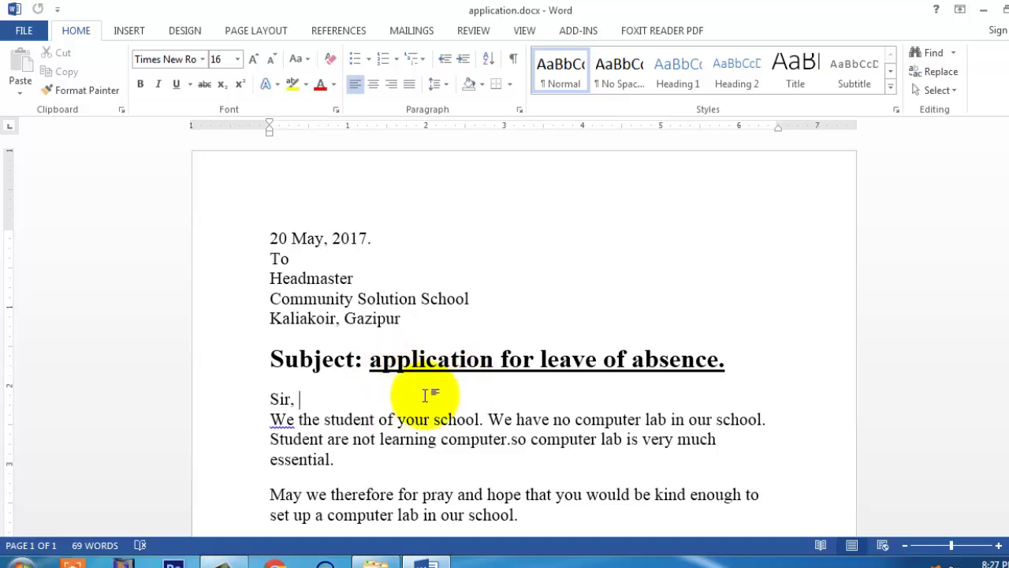
pyautogui.scroll(-1, 430, 401)
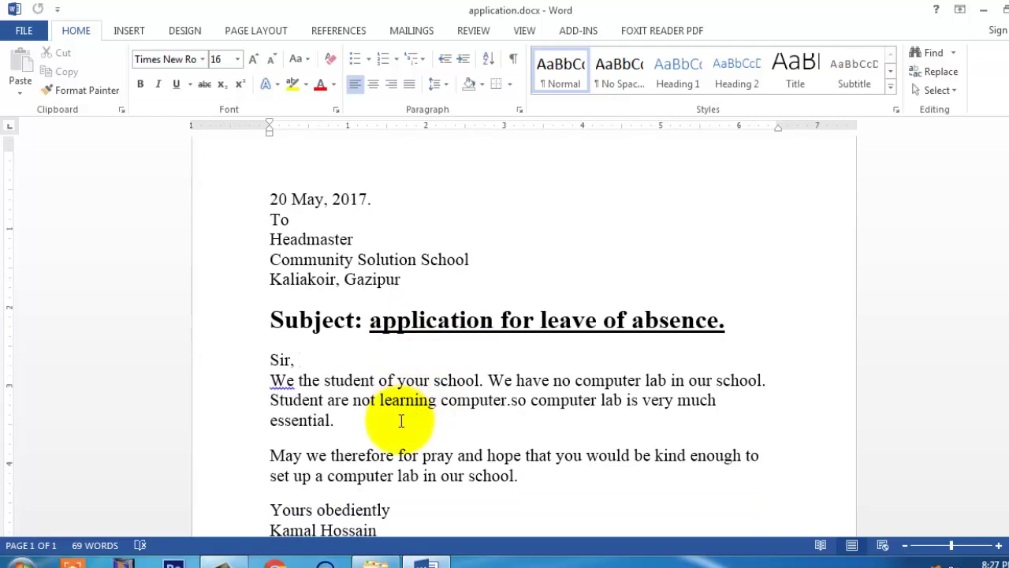
pyautogui.scroll(-2, 401, 421)
pyautogui.scroll(1, 402, 426)
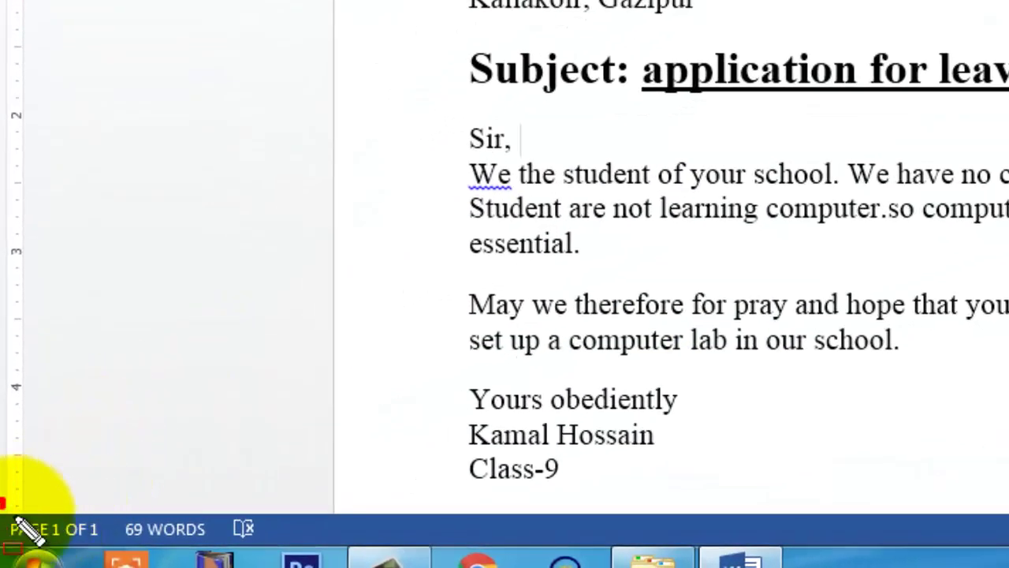
pyautogui.moveTo(15, 525); pyautogui.dragTo(104, 543)
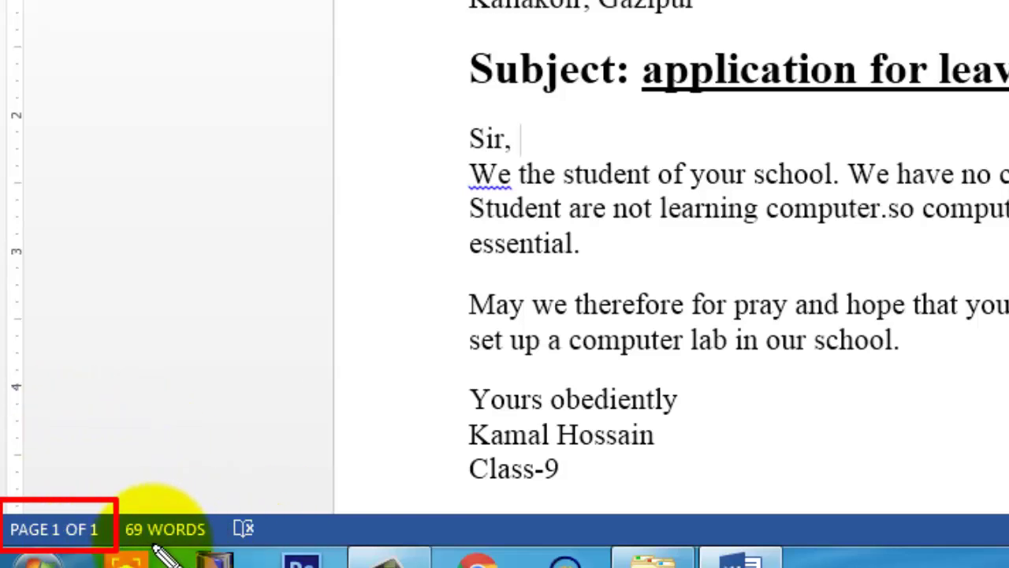
pyautogui.moveTo(112, 497)
pyautogui.mouseDown()
pyautogui.moveTo(183, 543)
pyautogui.moveTo(257, 544)
pyautogui.mouseUp()
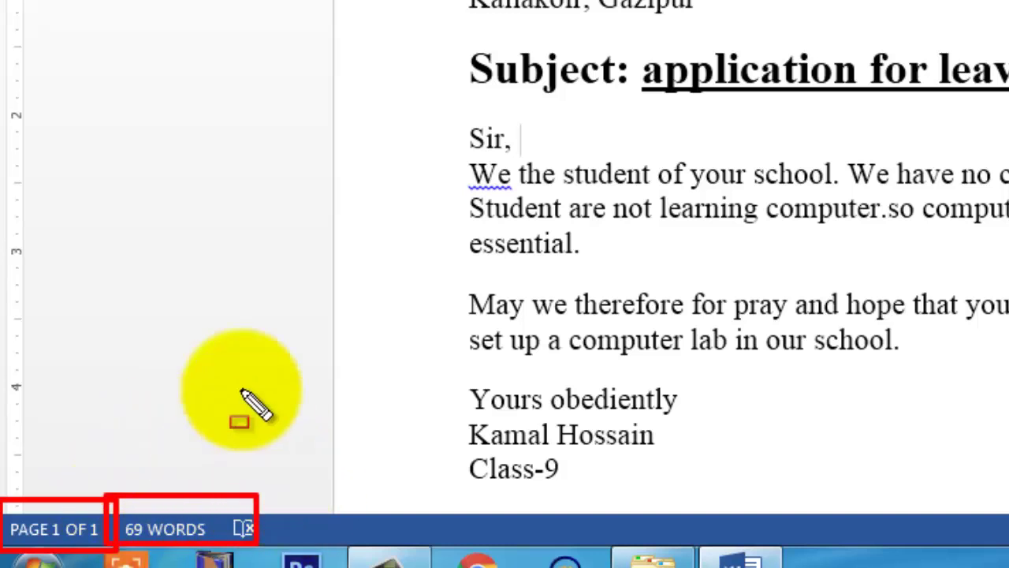
pyautogui.press('Escape')
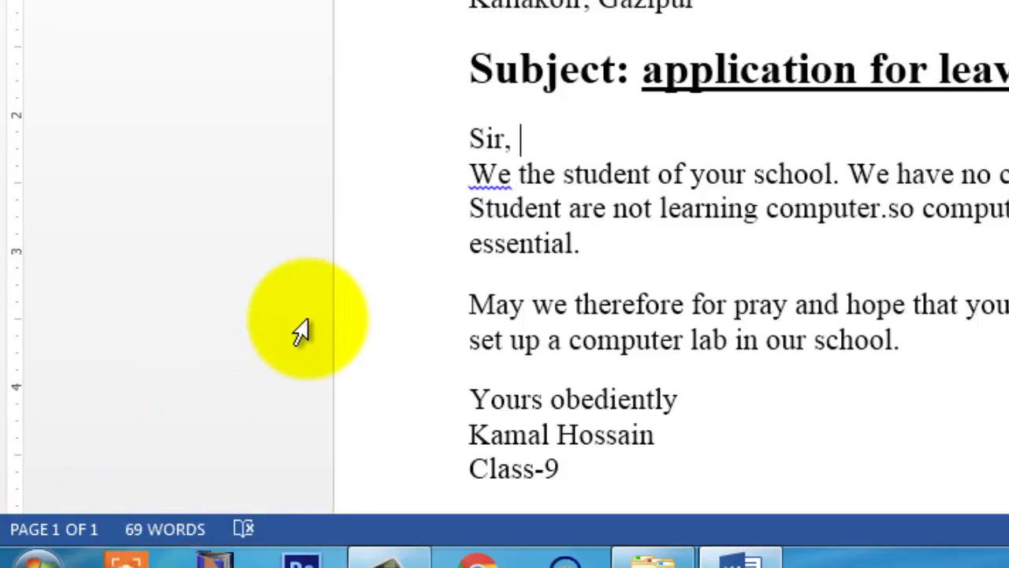